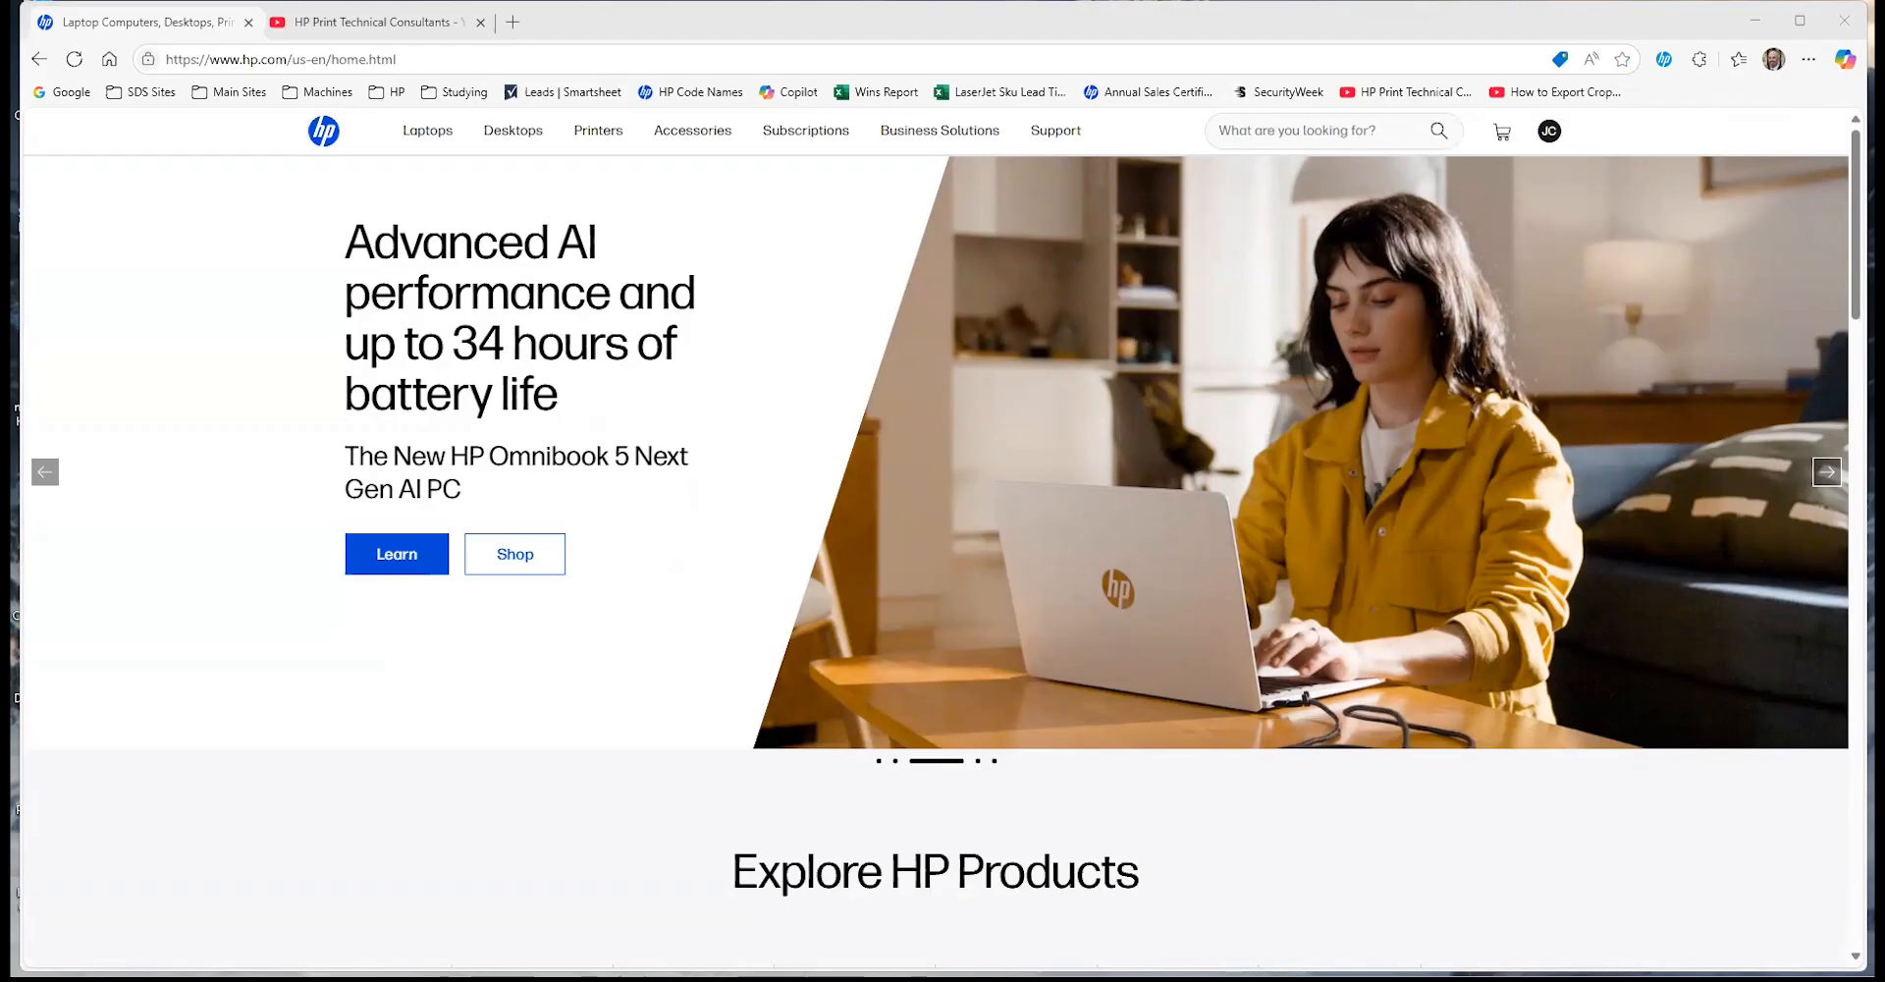
click(406, 59)
text(www)
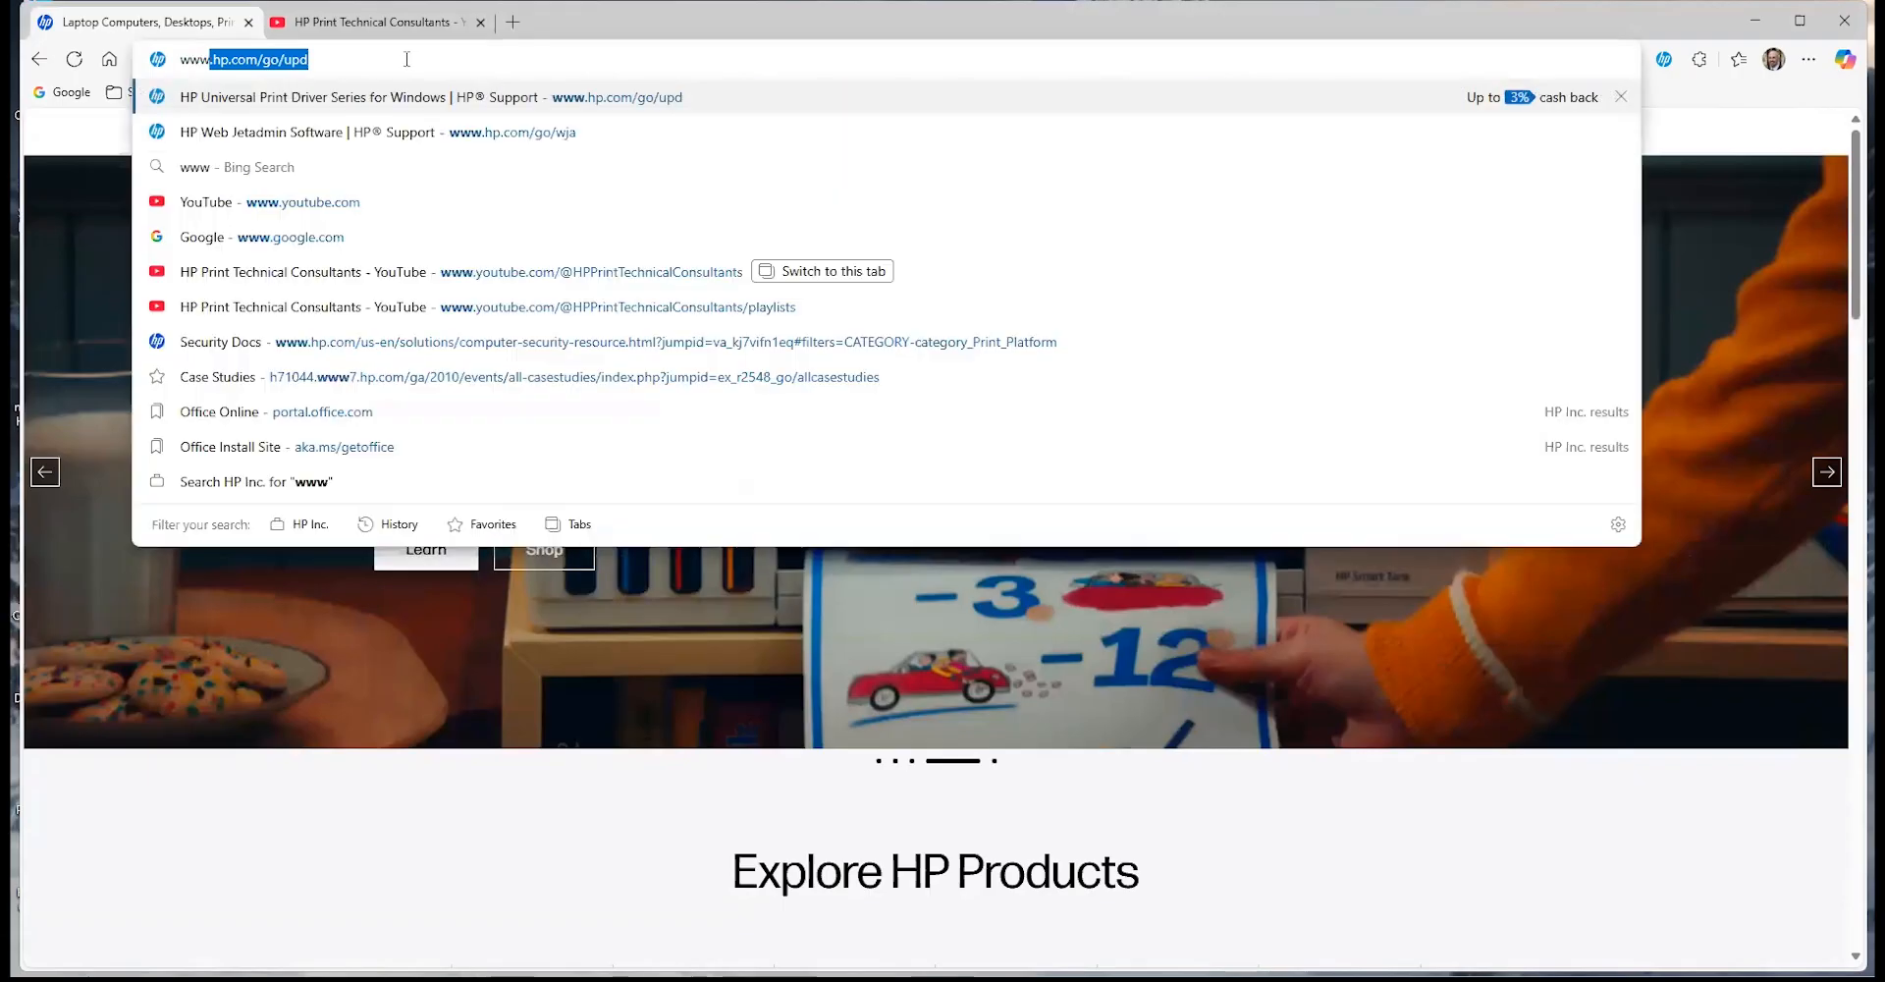
key(Right)
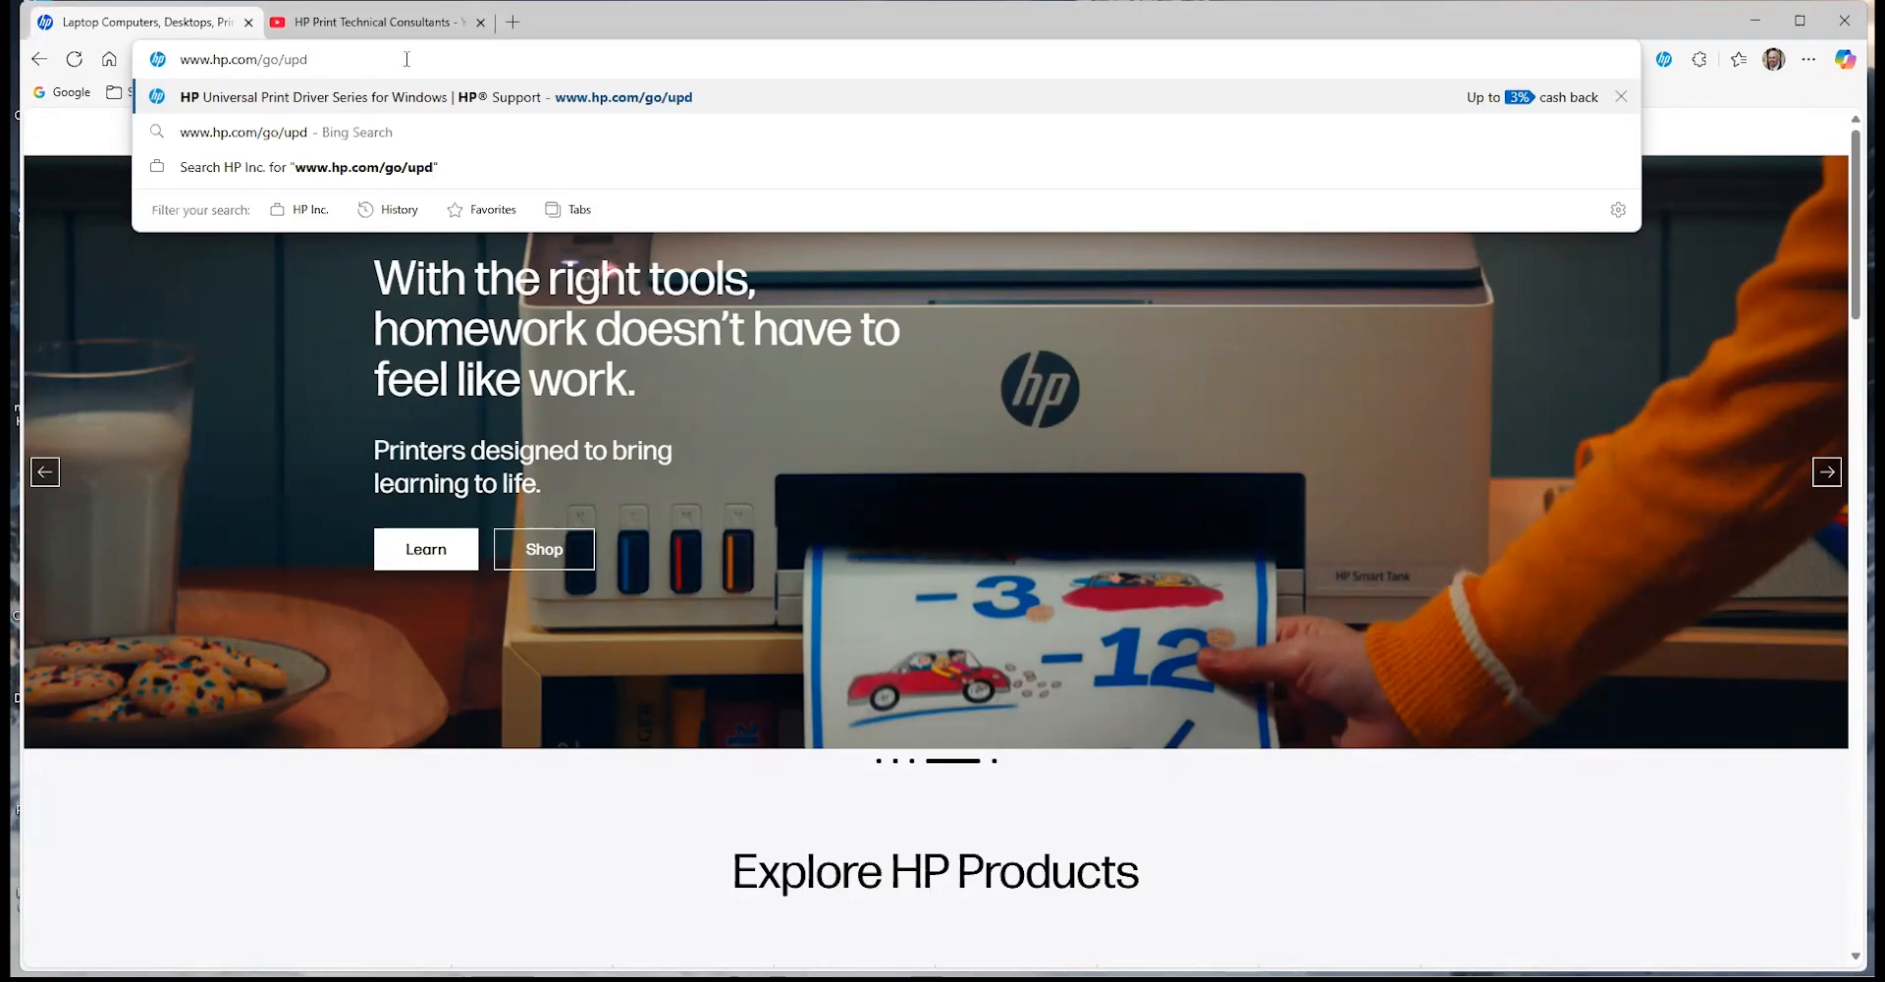
key(Return)
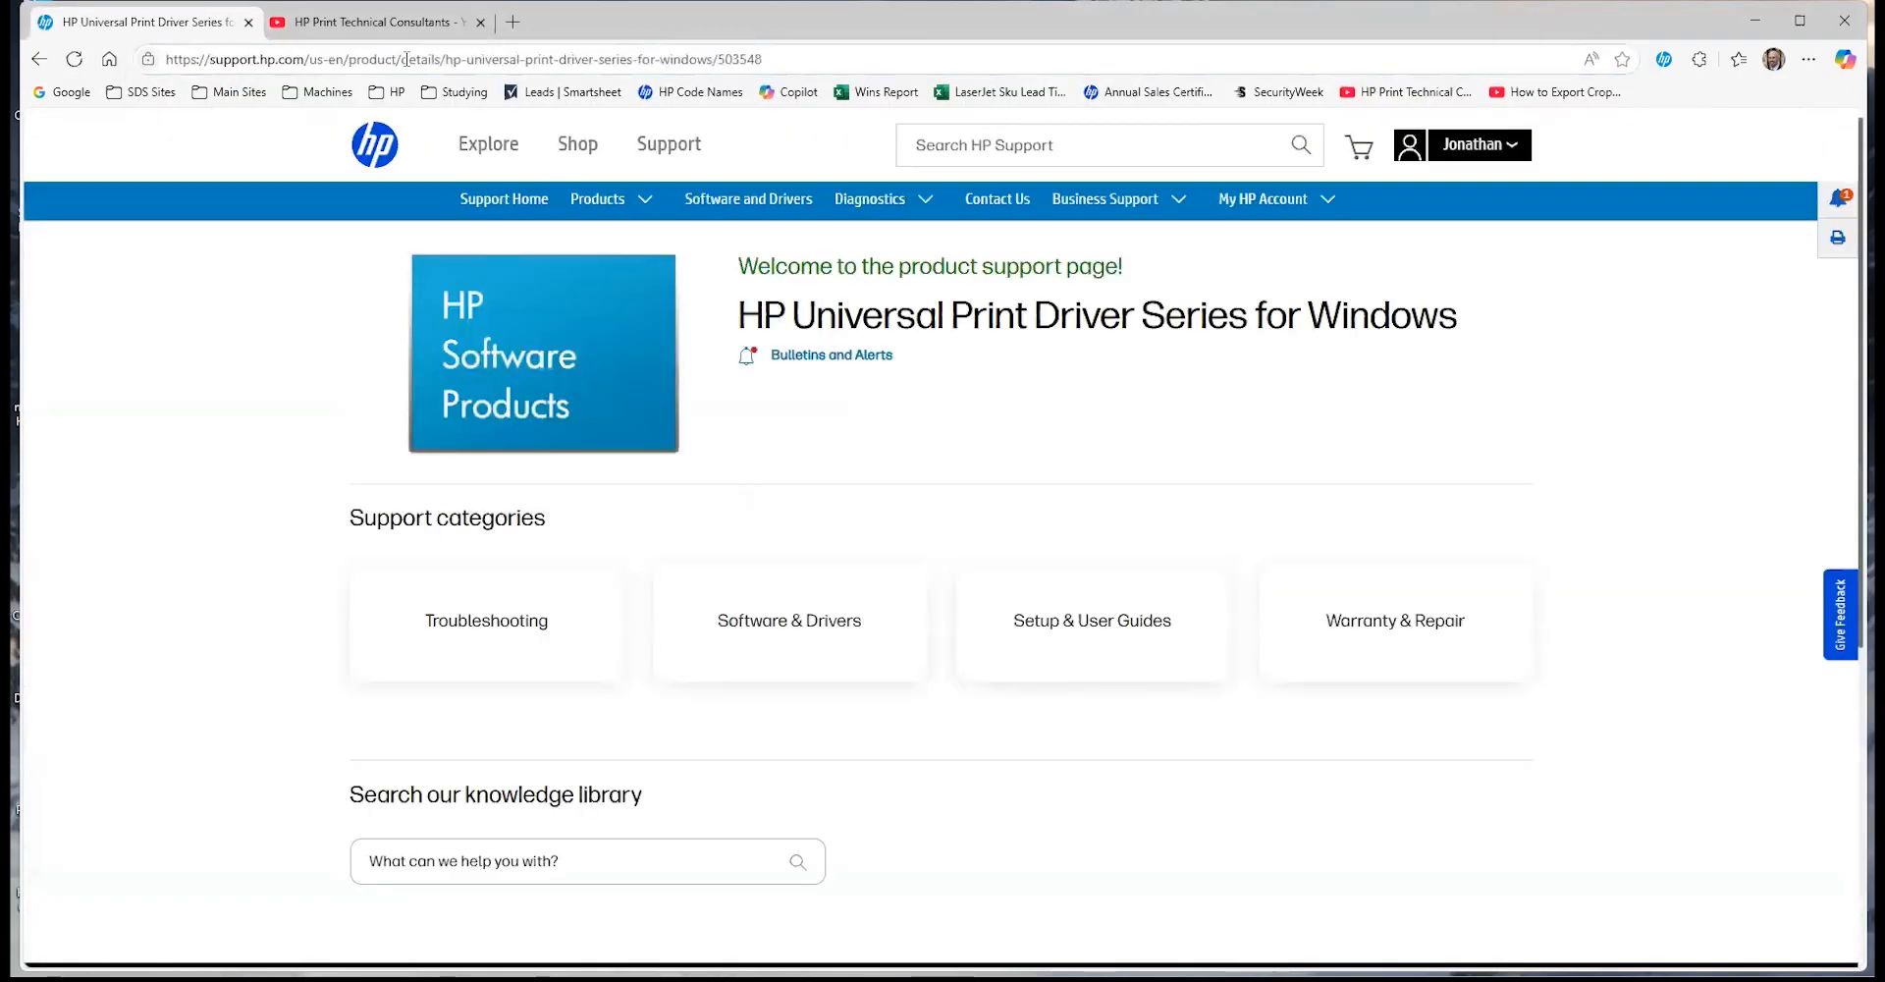
Download HP Universal Print Driver for Windows PCL6 (64-bit) from the product's Software & Drivers section.
click(852, 640)
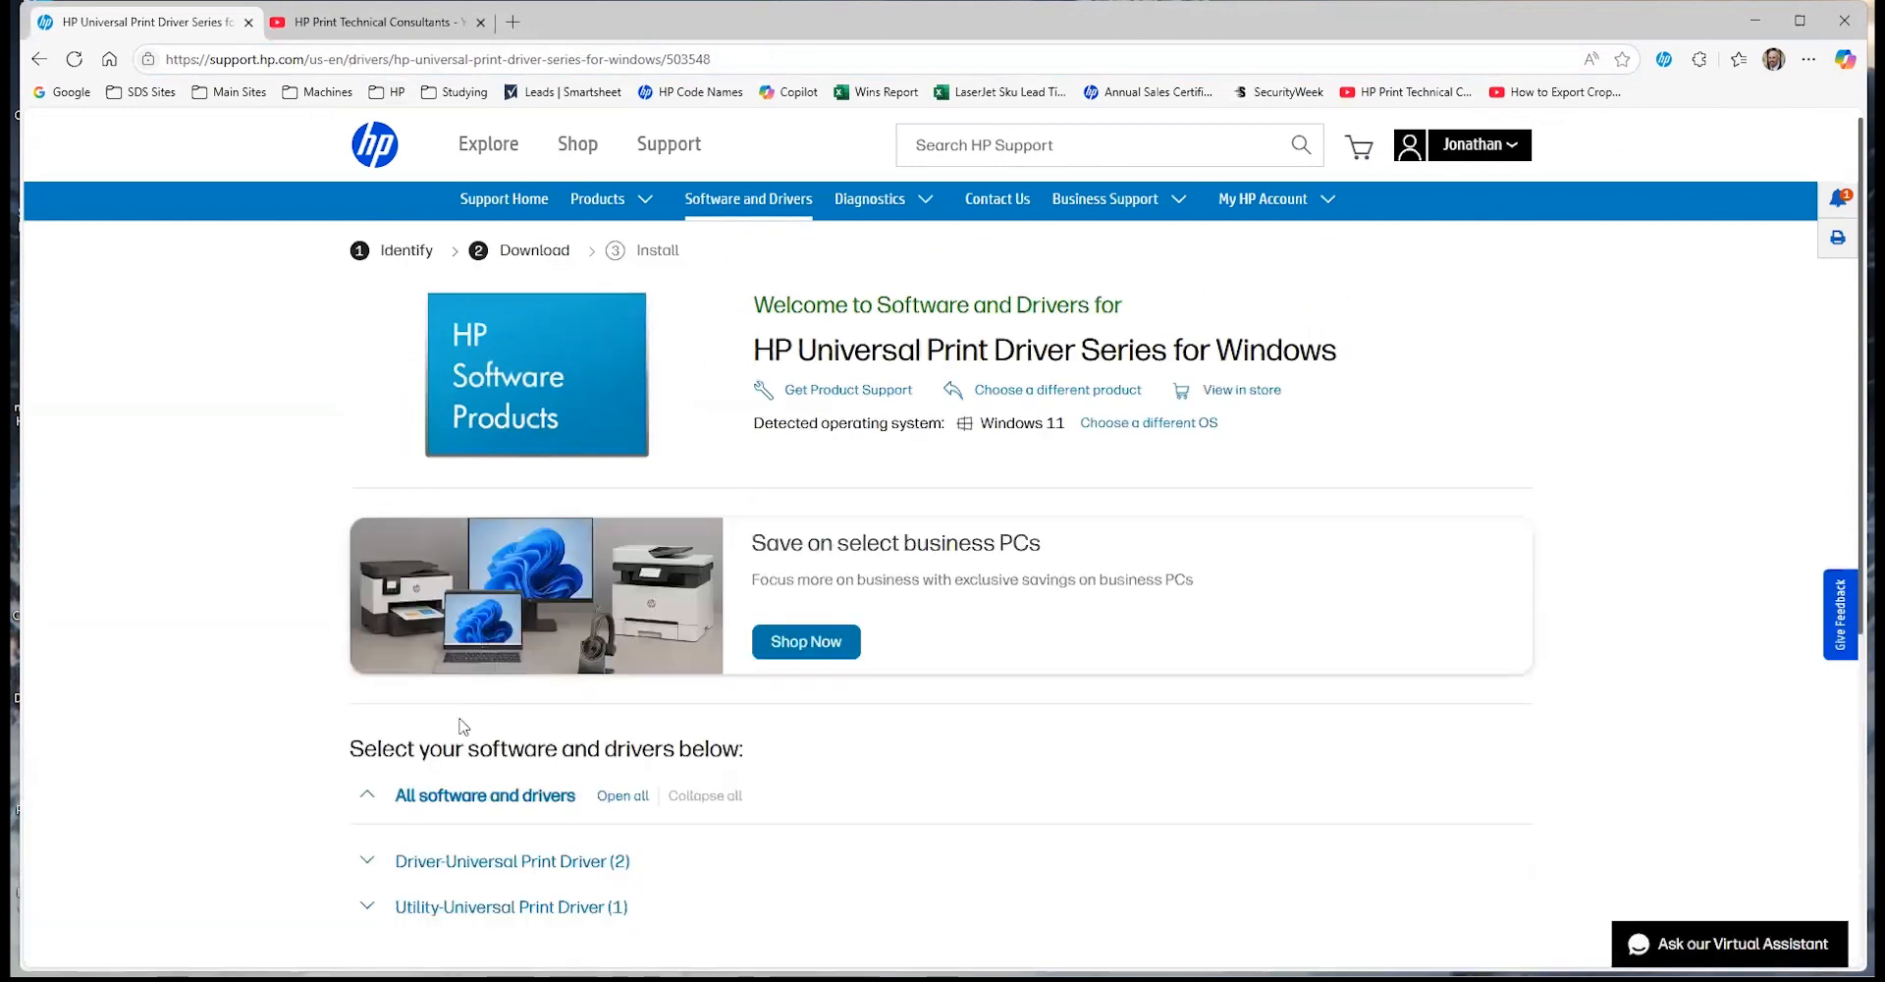
scroll(198, 724, down, 2)
click(427, 678)
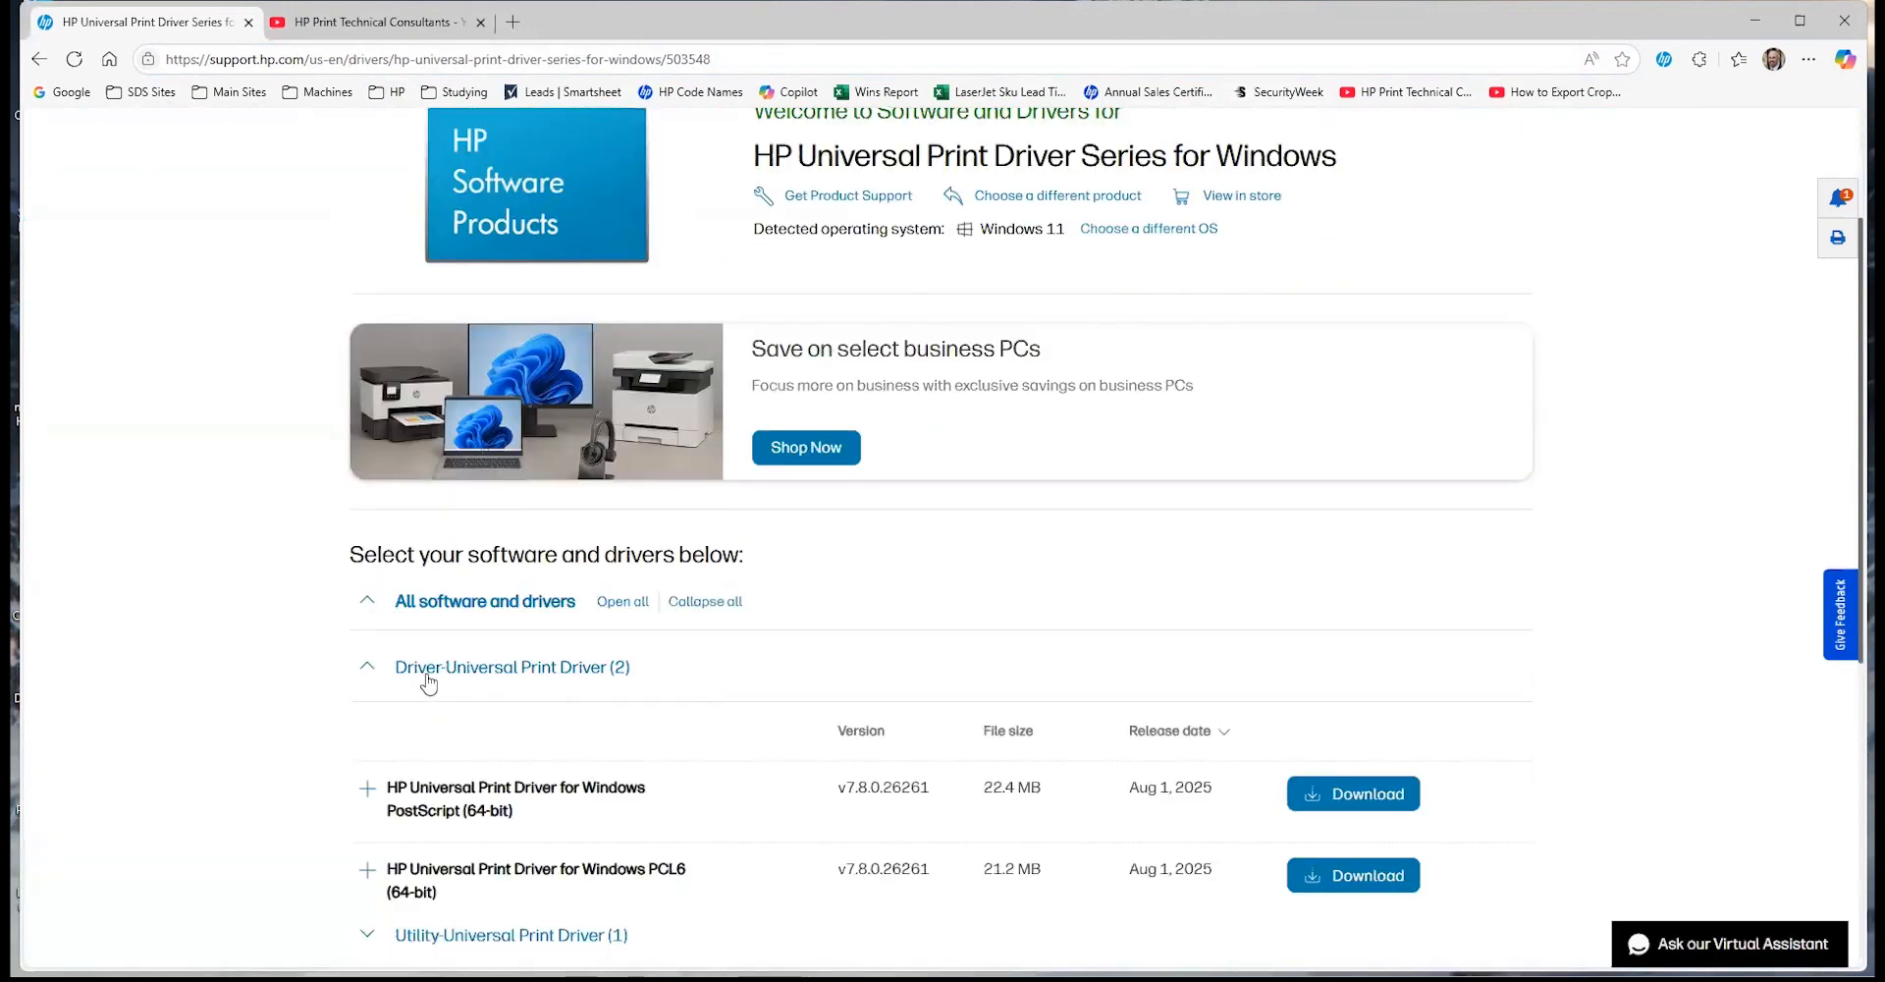
scroll(253, 673, down, 1)
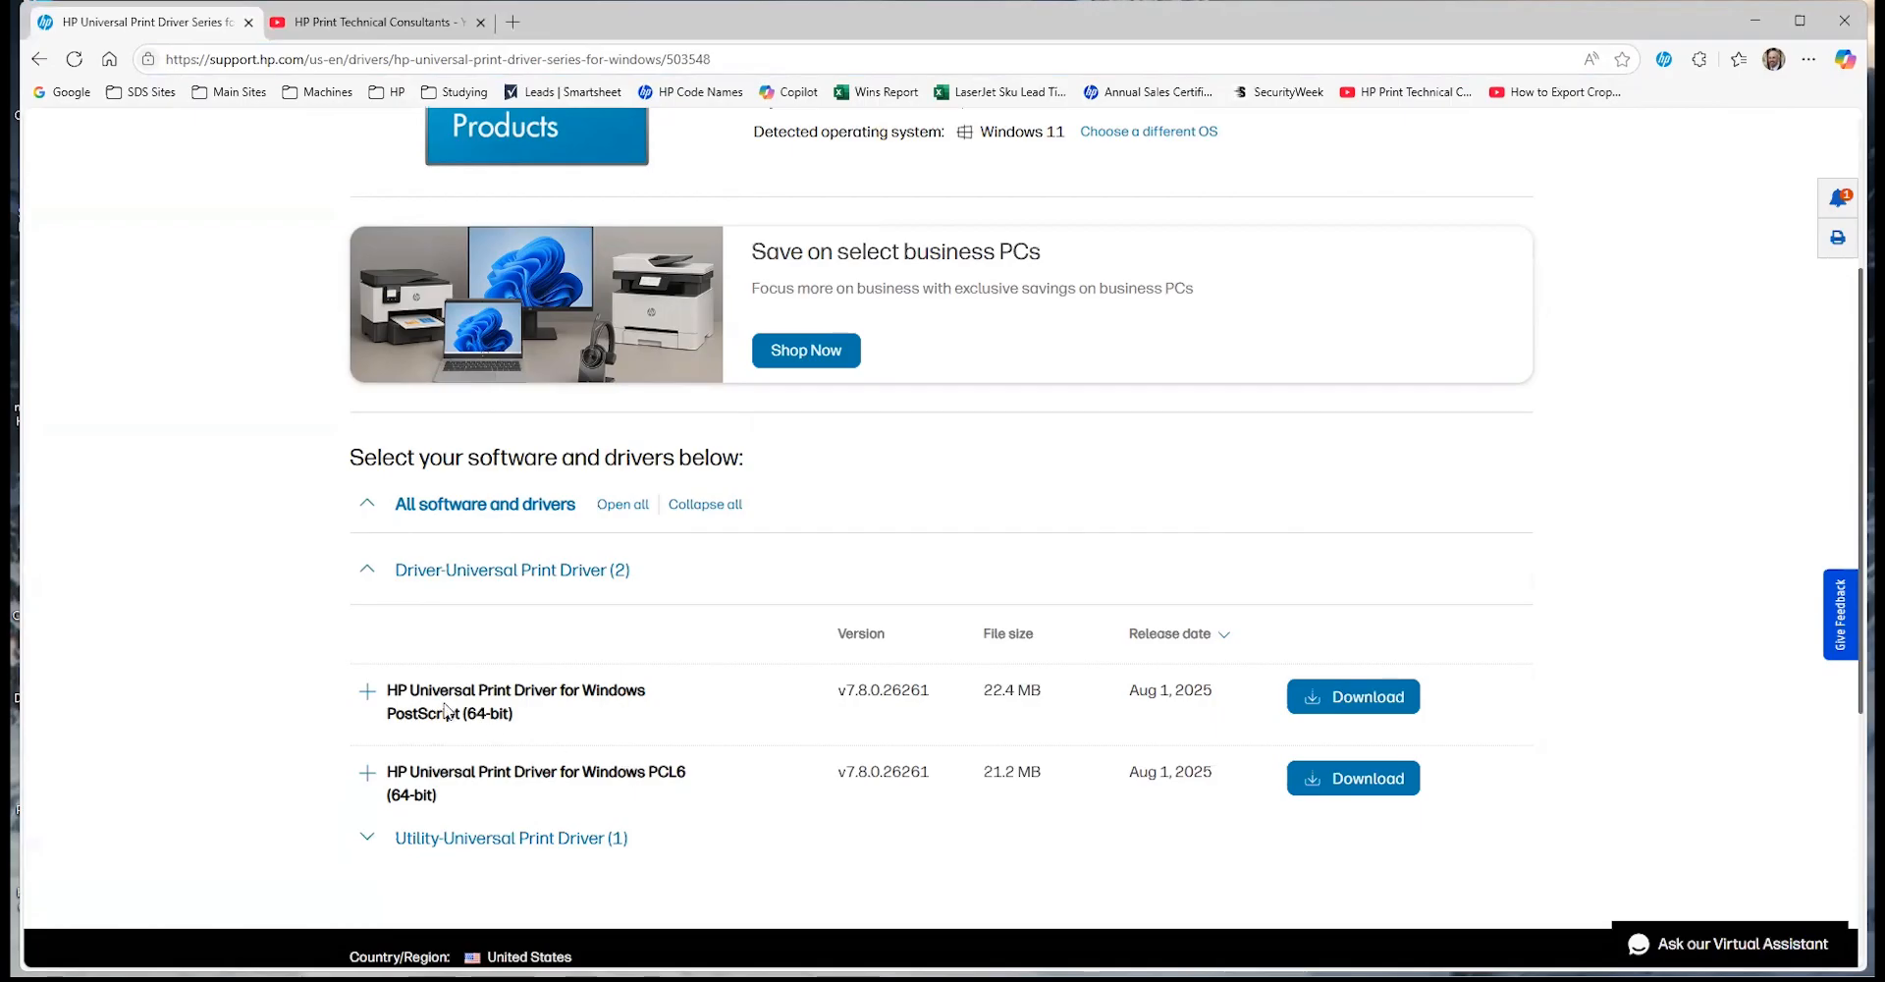
click(1355, 778)
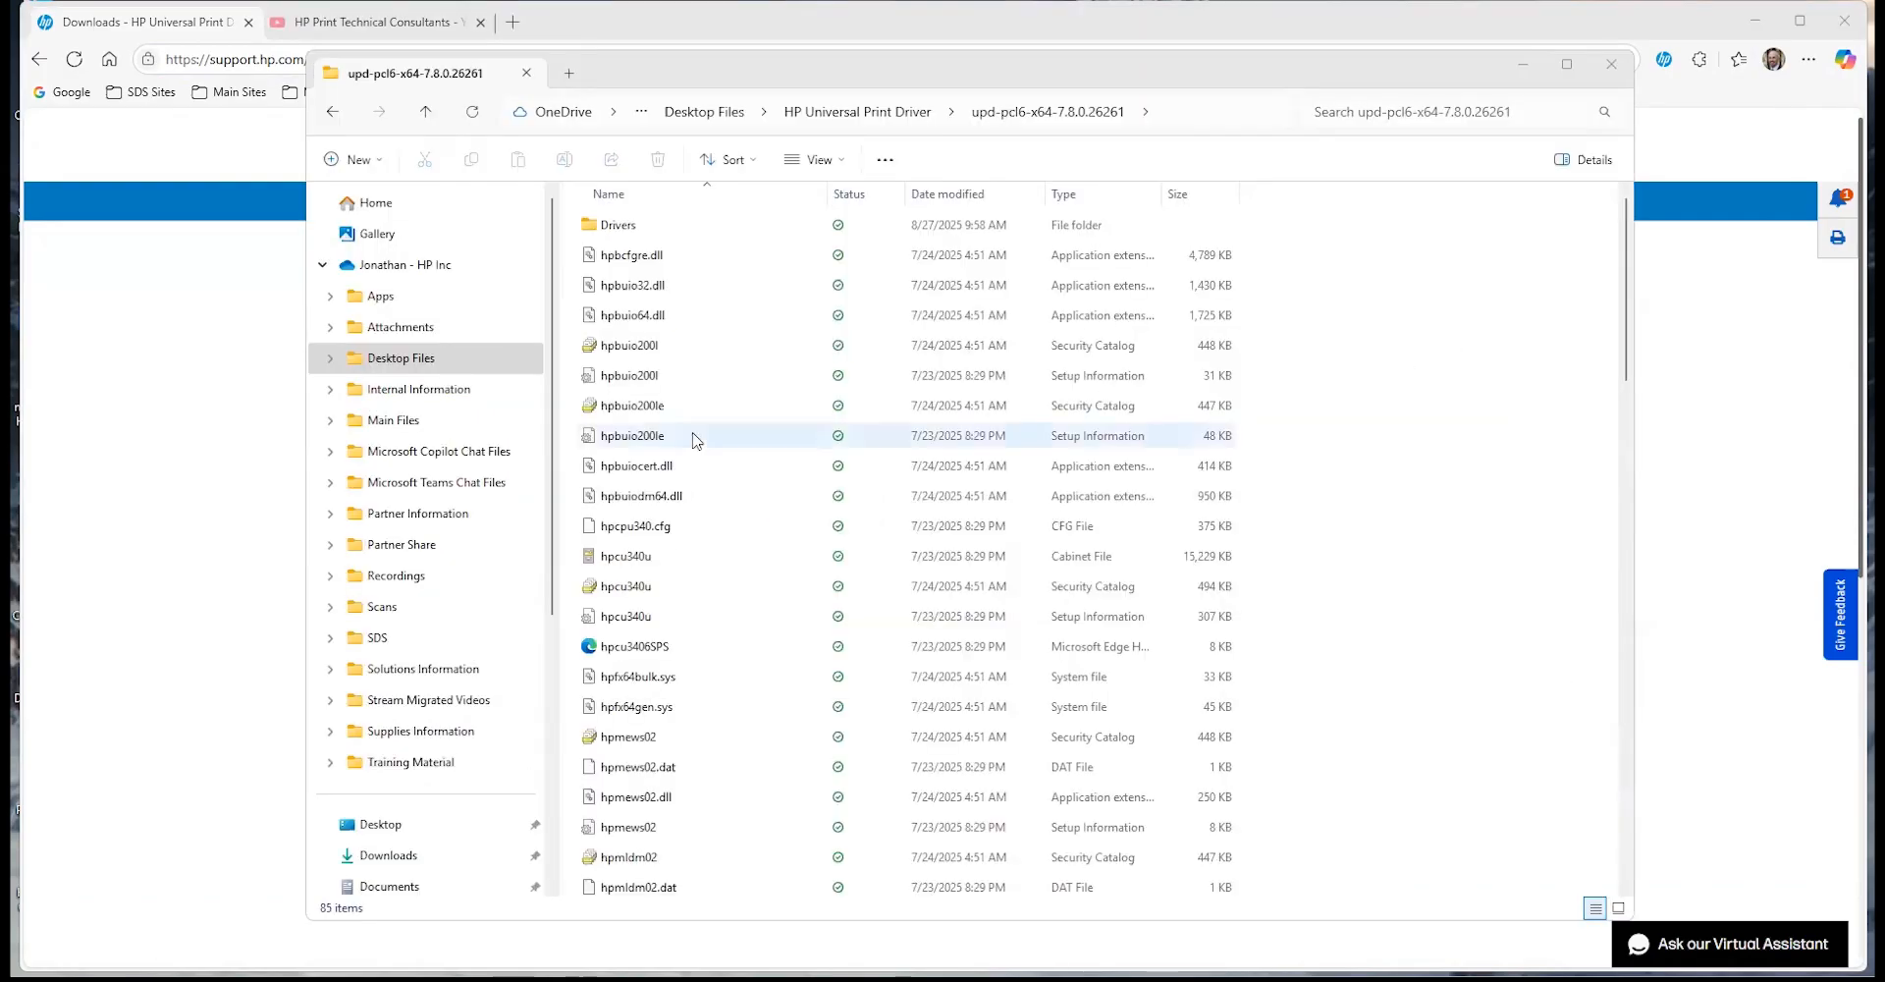
Run the Install application from the upd-pcl6-x64-7.8.0.26261 folder and install the driver in Dynamic Mode.
scroll(707, 491, down, 11)
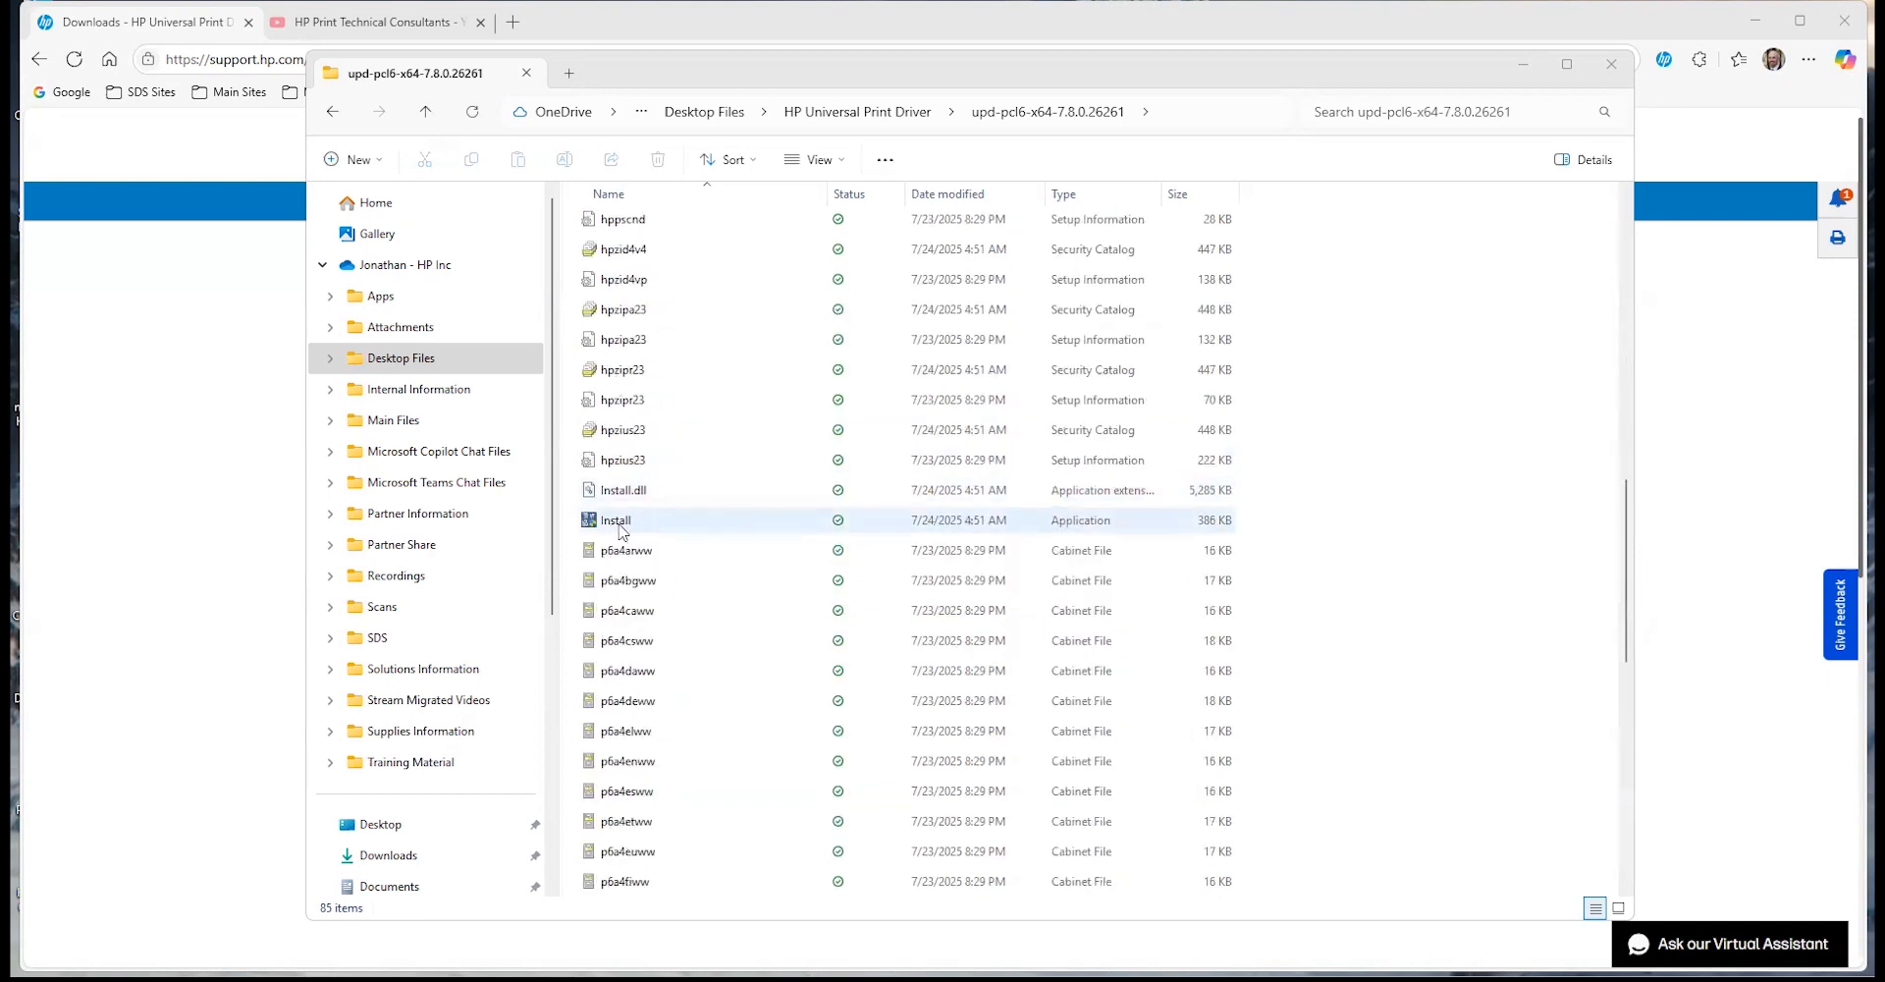
double_click(622, 525)
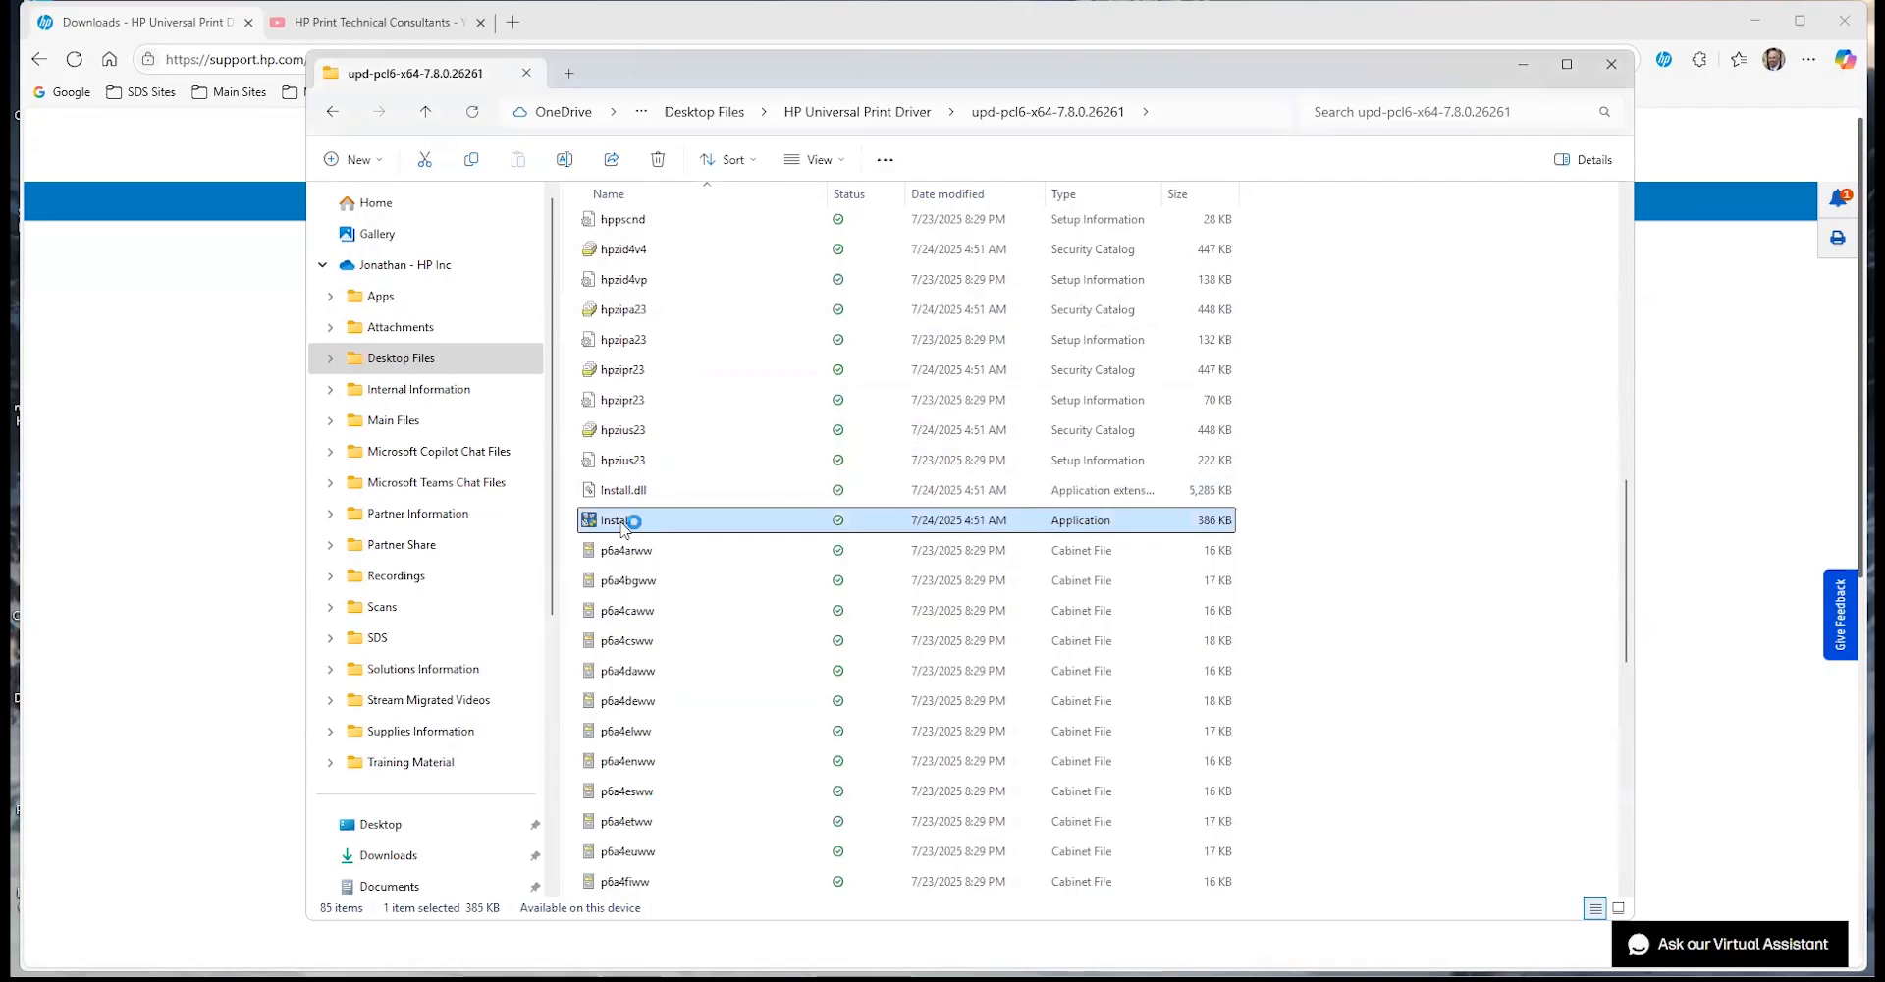
click(1058, 583)
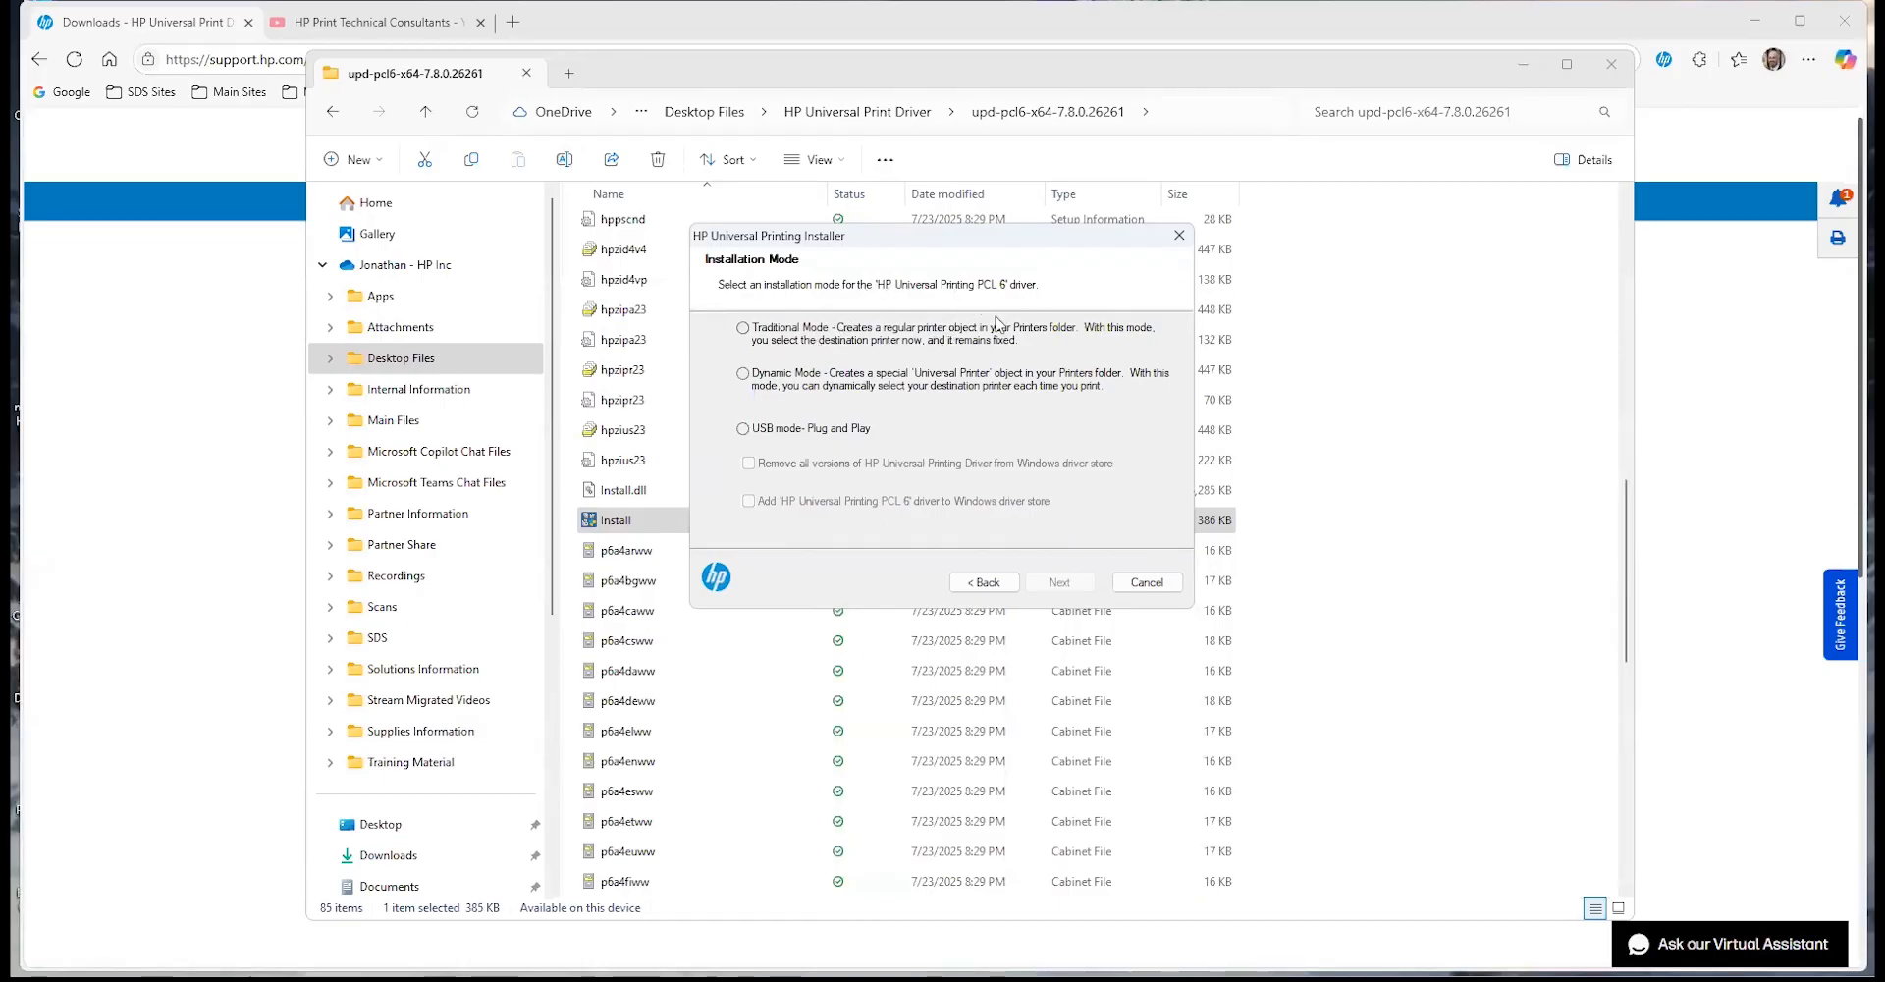
click(743, 374)
click(1084, 591)
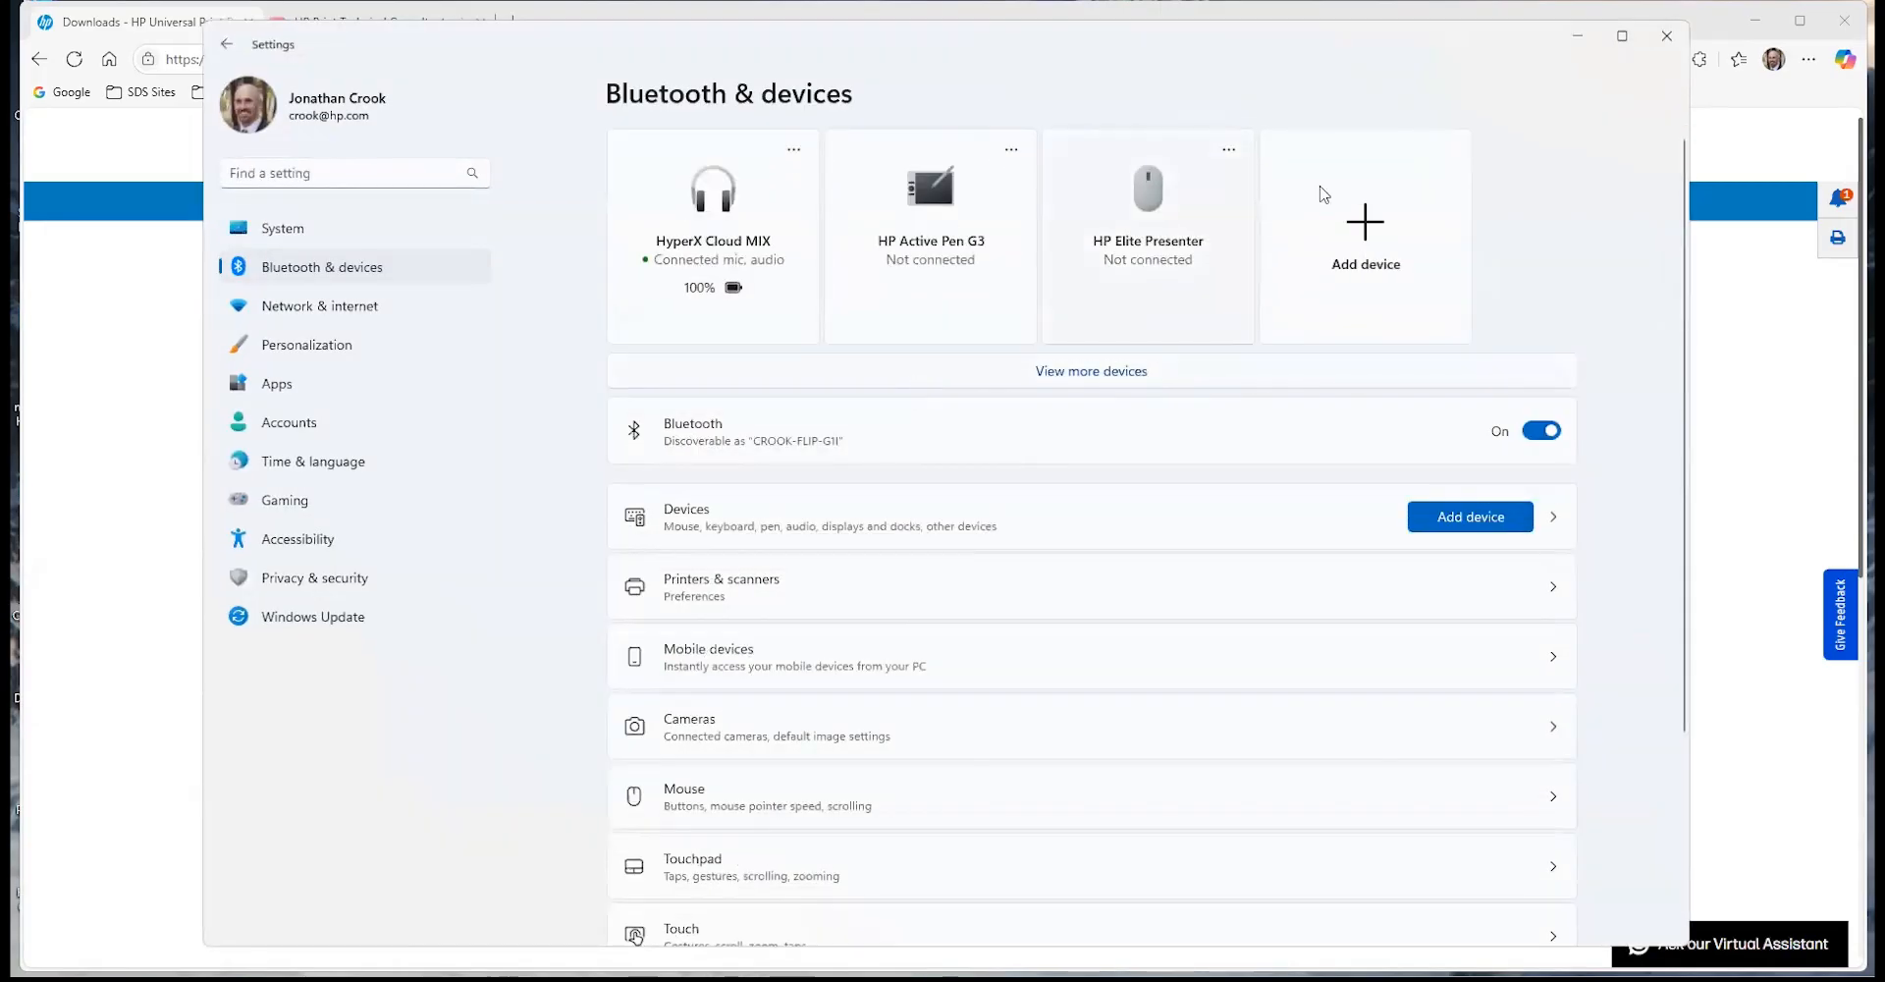
click(1578, 36)
click(1075, 590)
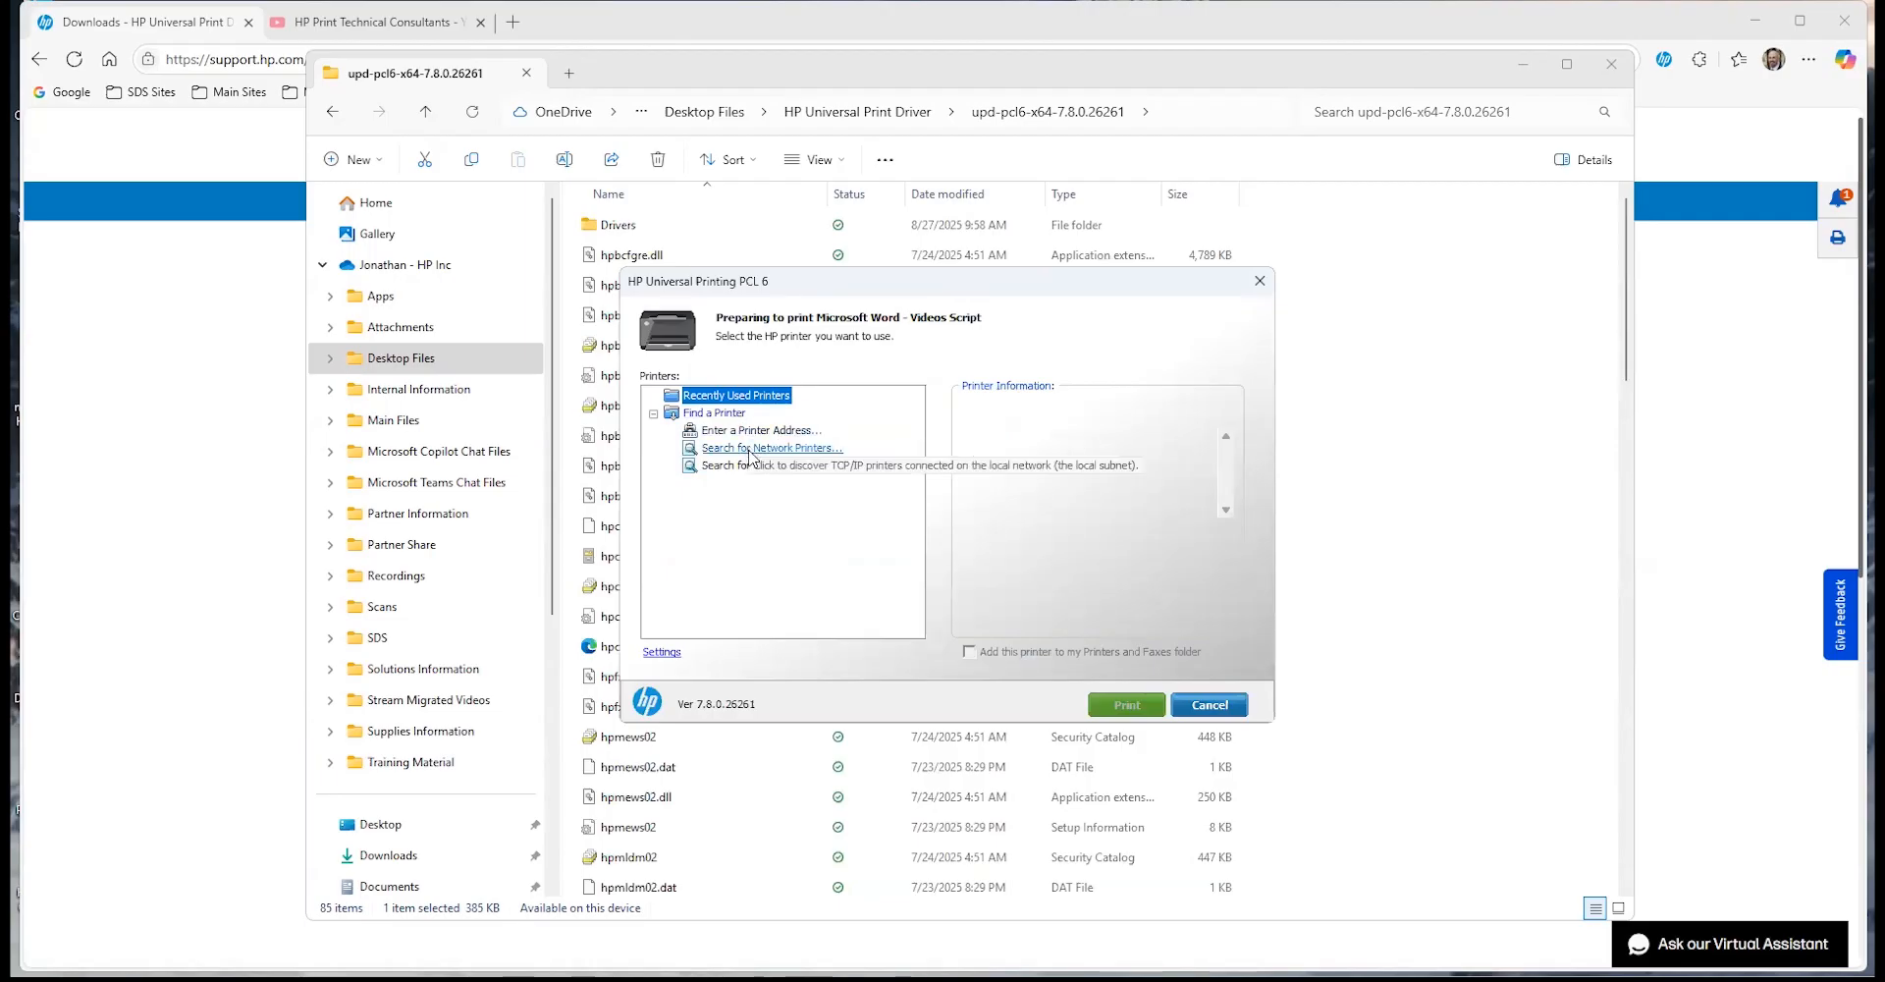
Search for network printers, select the HP Color LaserJet Flow X67755 for the document, and cancel the print job.
click(748, 449)
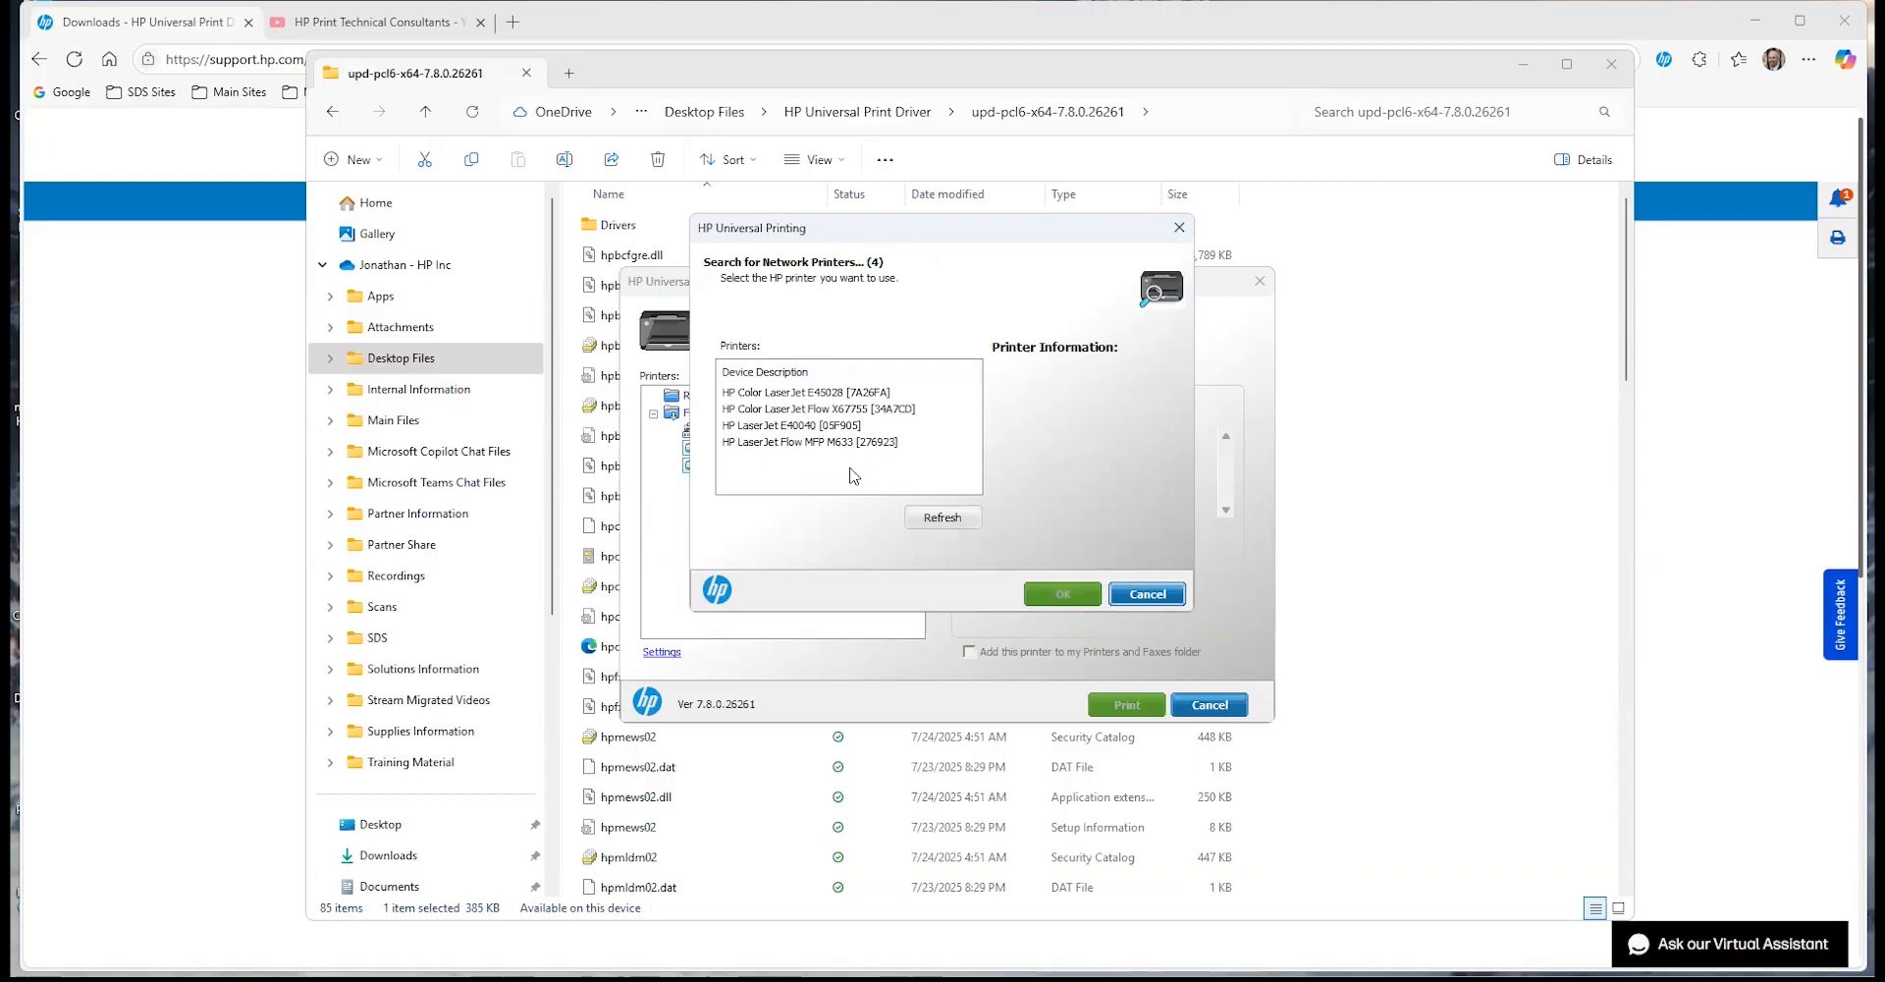
click(830, 411)
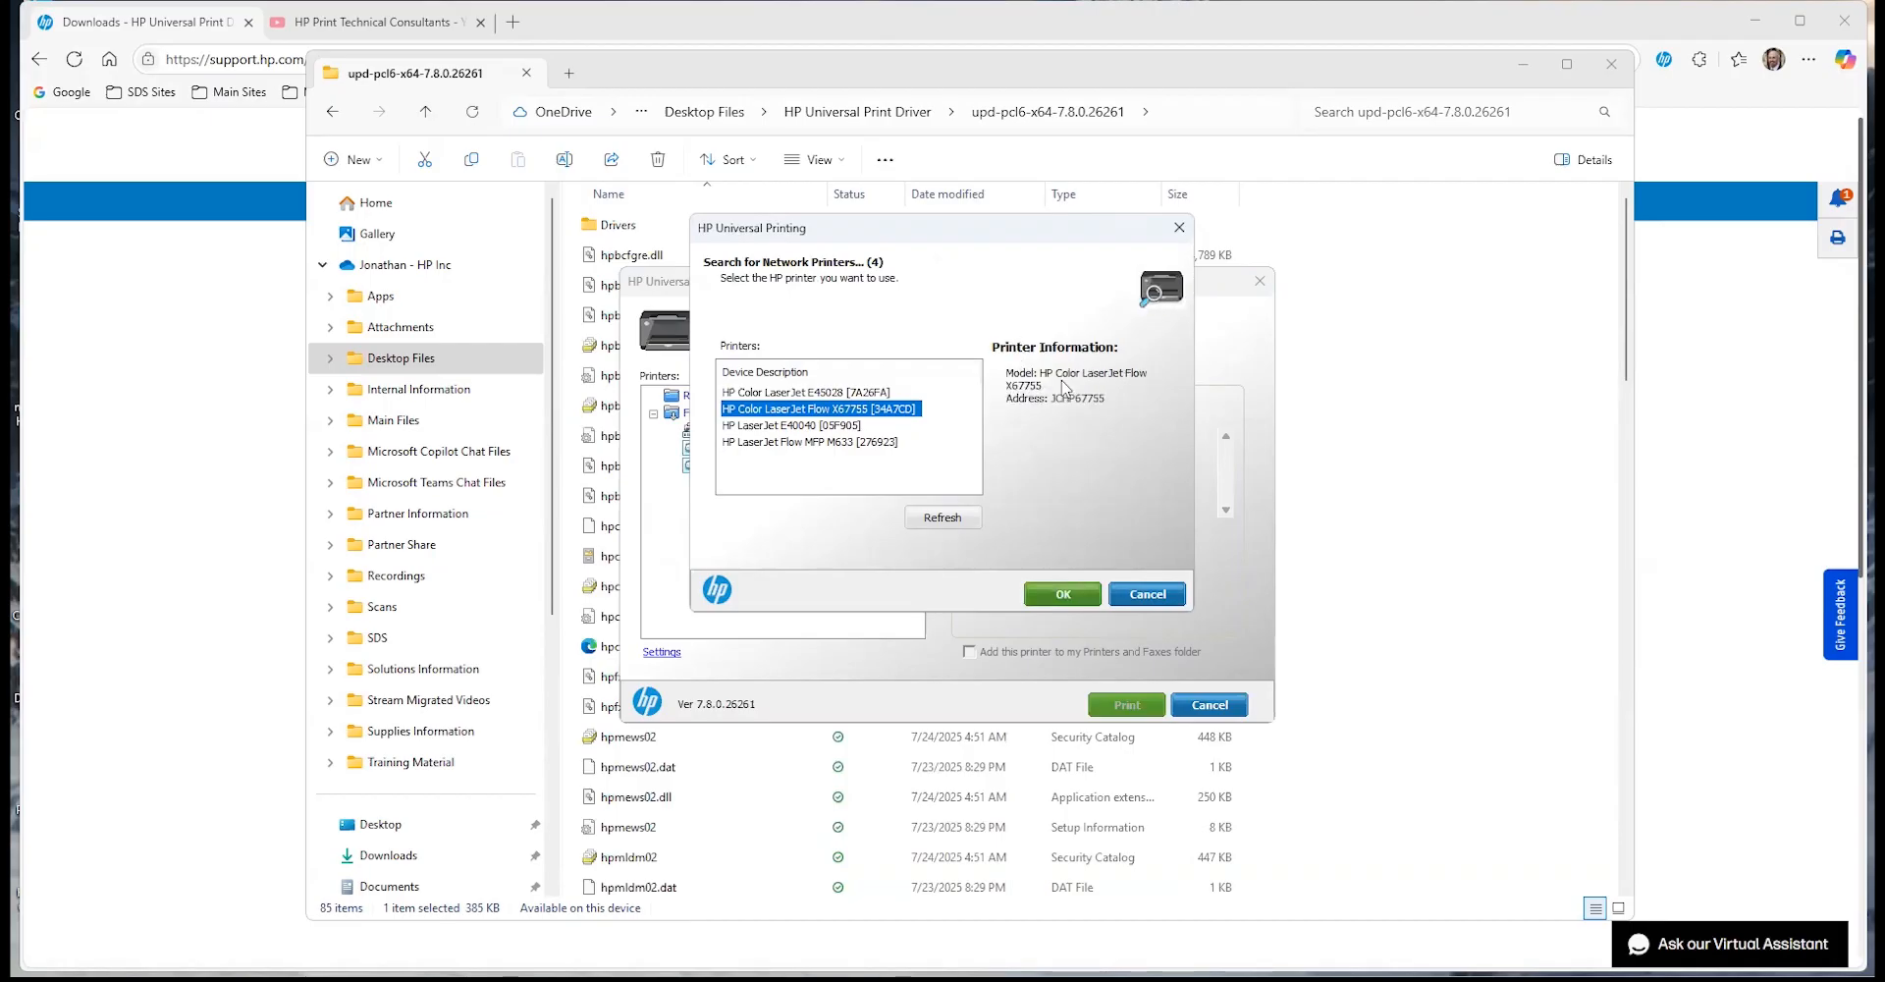
click(1062, 595)
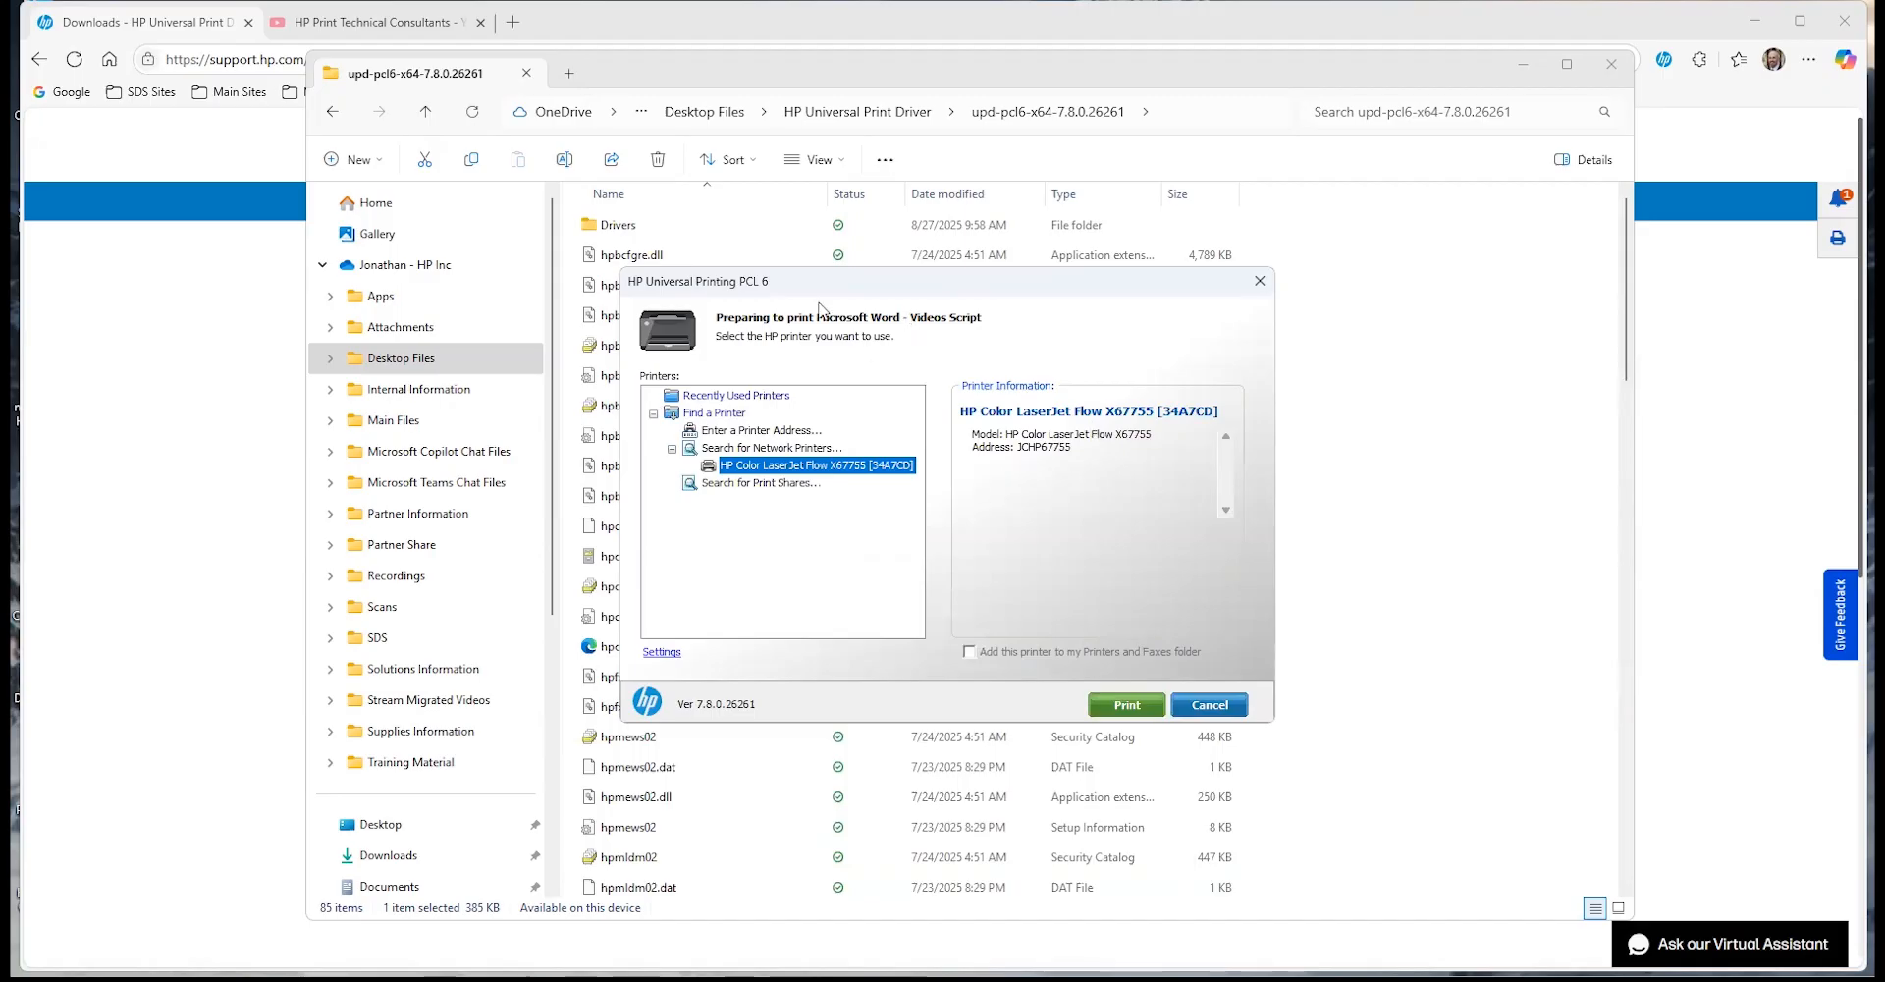
click(1227, 706)
click(980, 498)
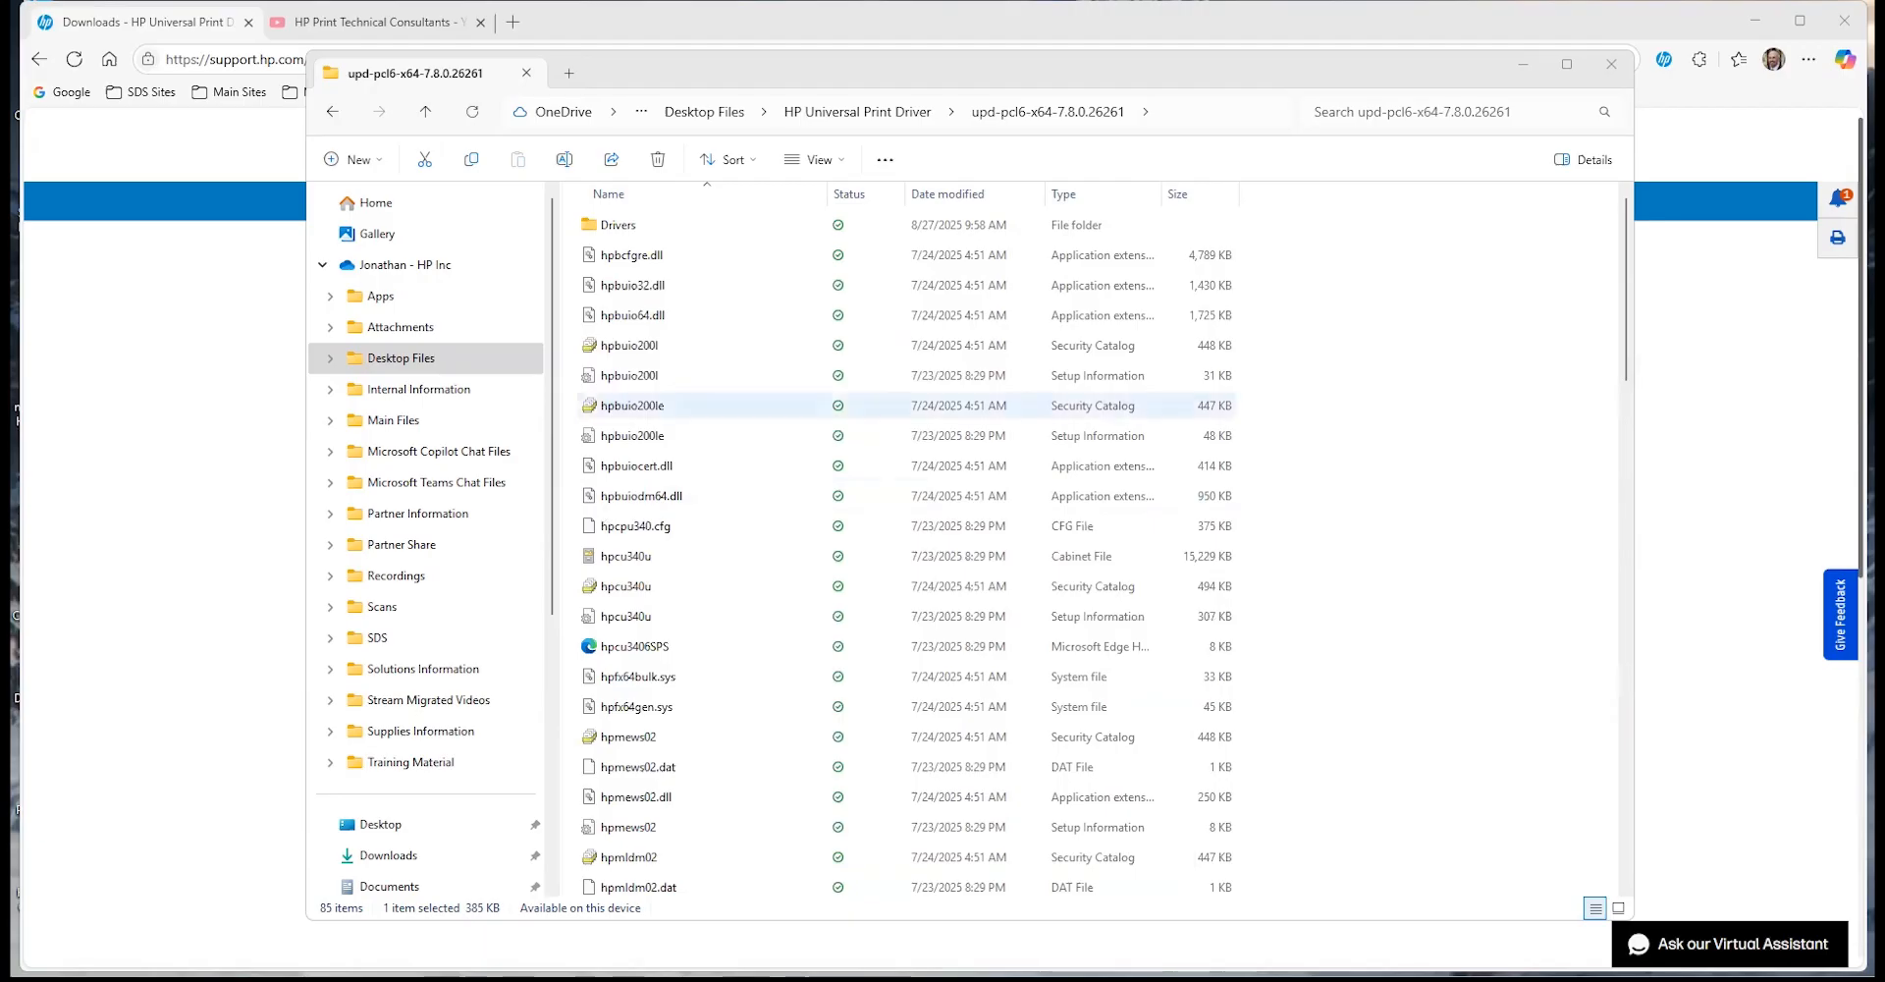
Run the Install application again and choose to add a local or network printer with manual settings.
scroll(756, 639, down, 10)
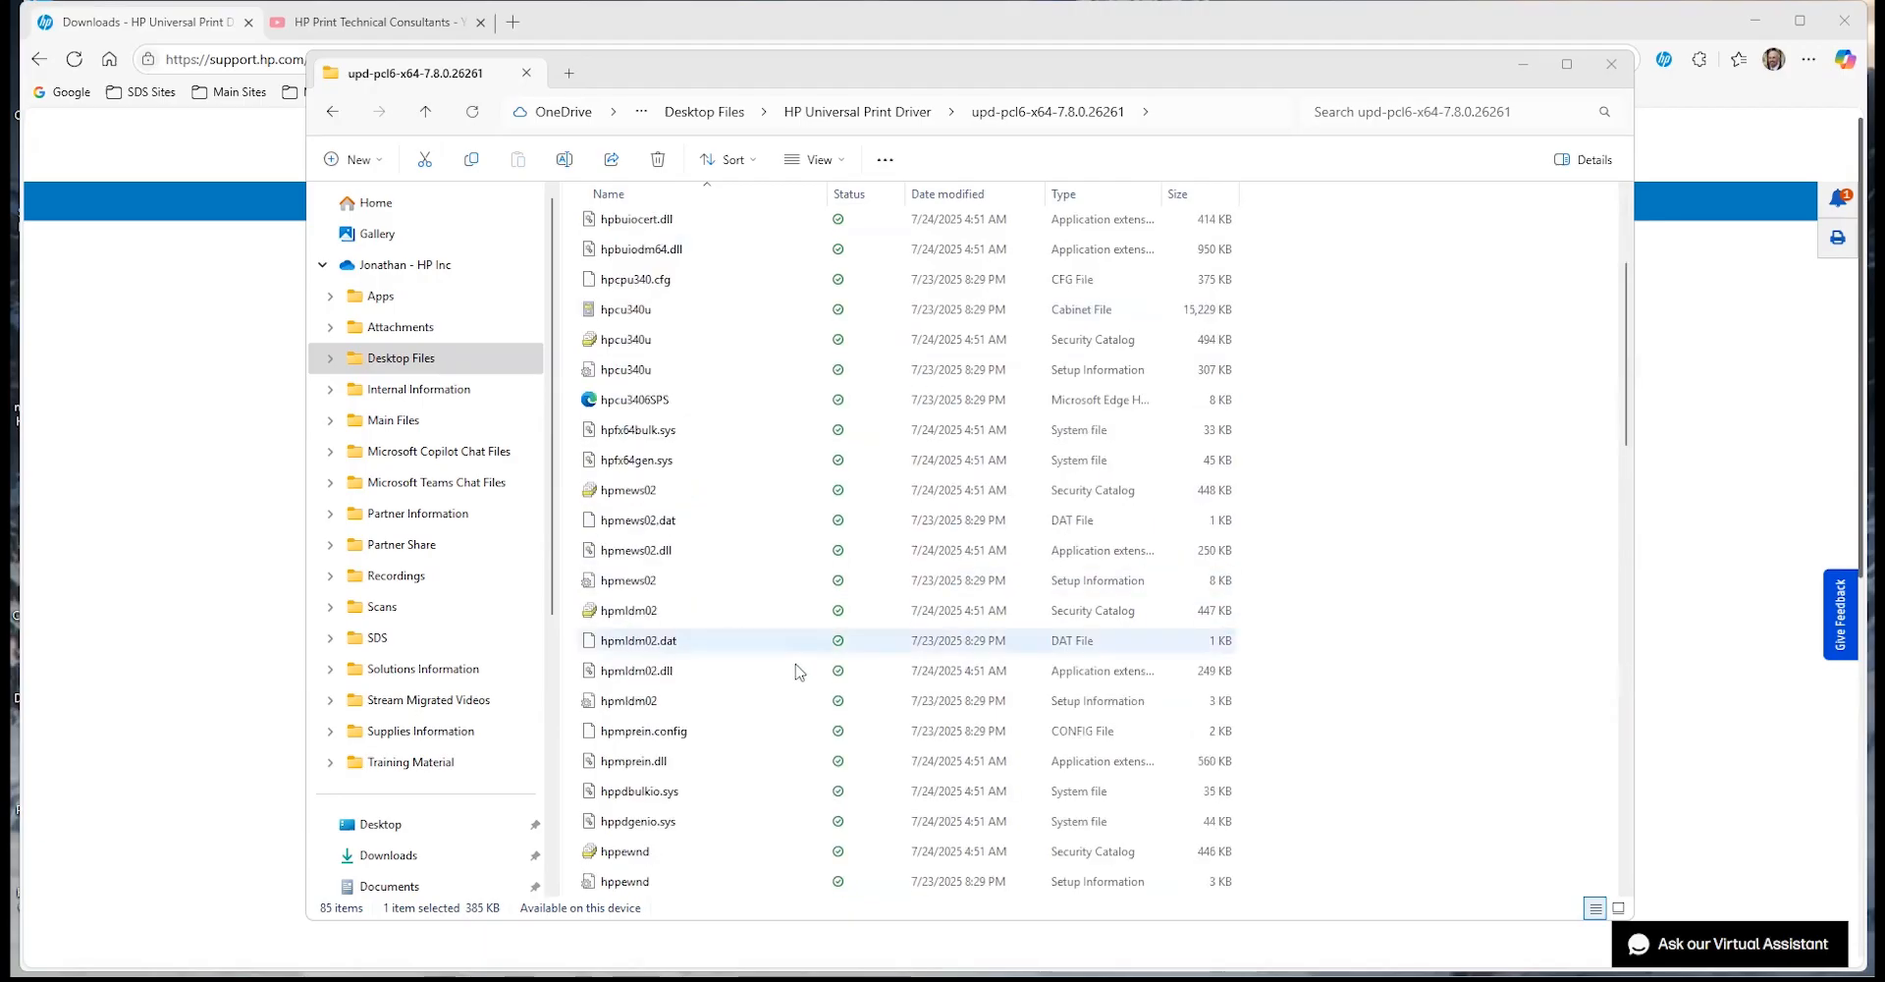
scroll(796, 671, down, 4)
double_click(638, 432)
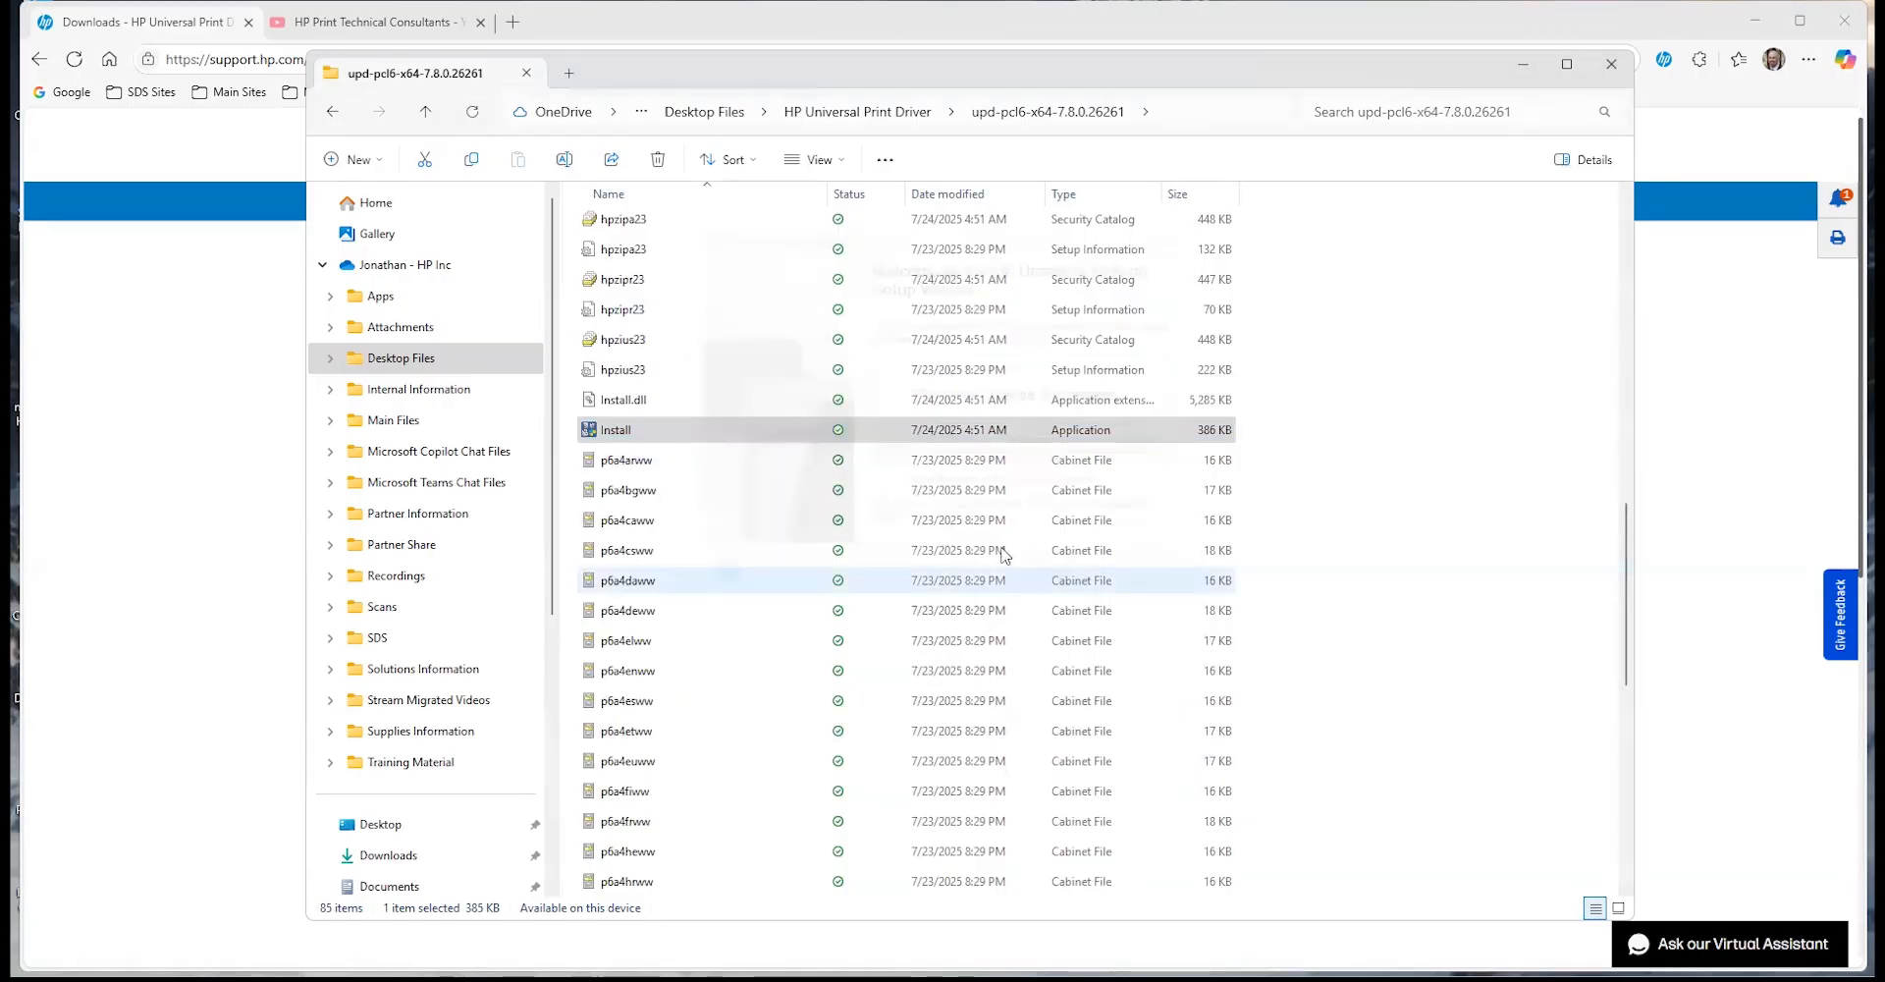
click(1061, 587)
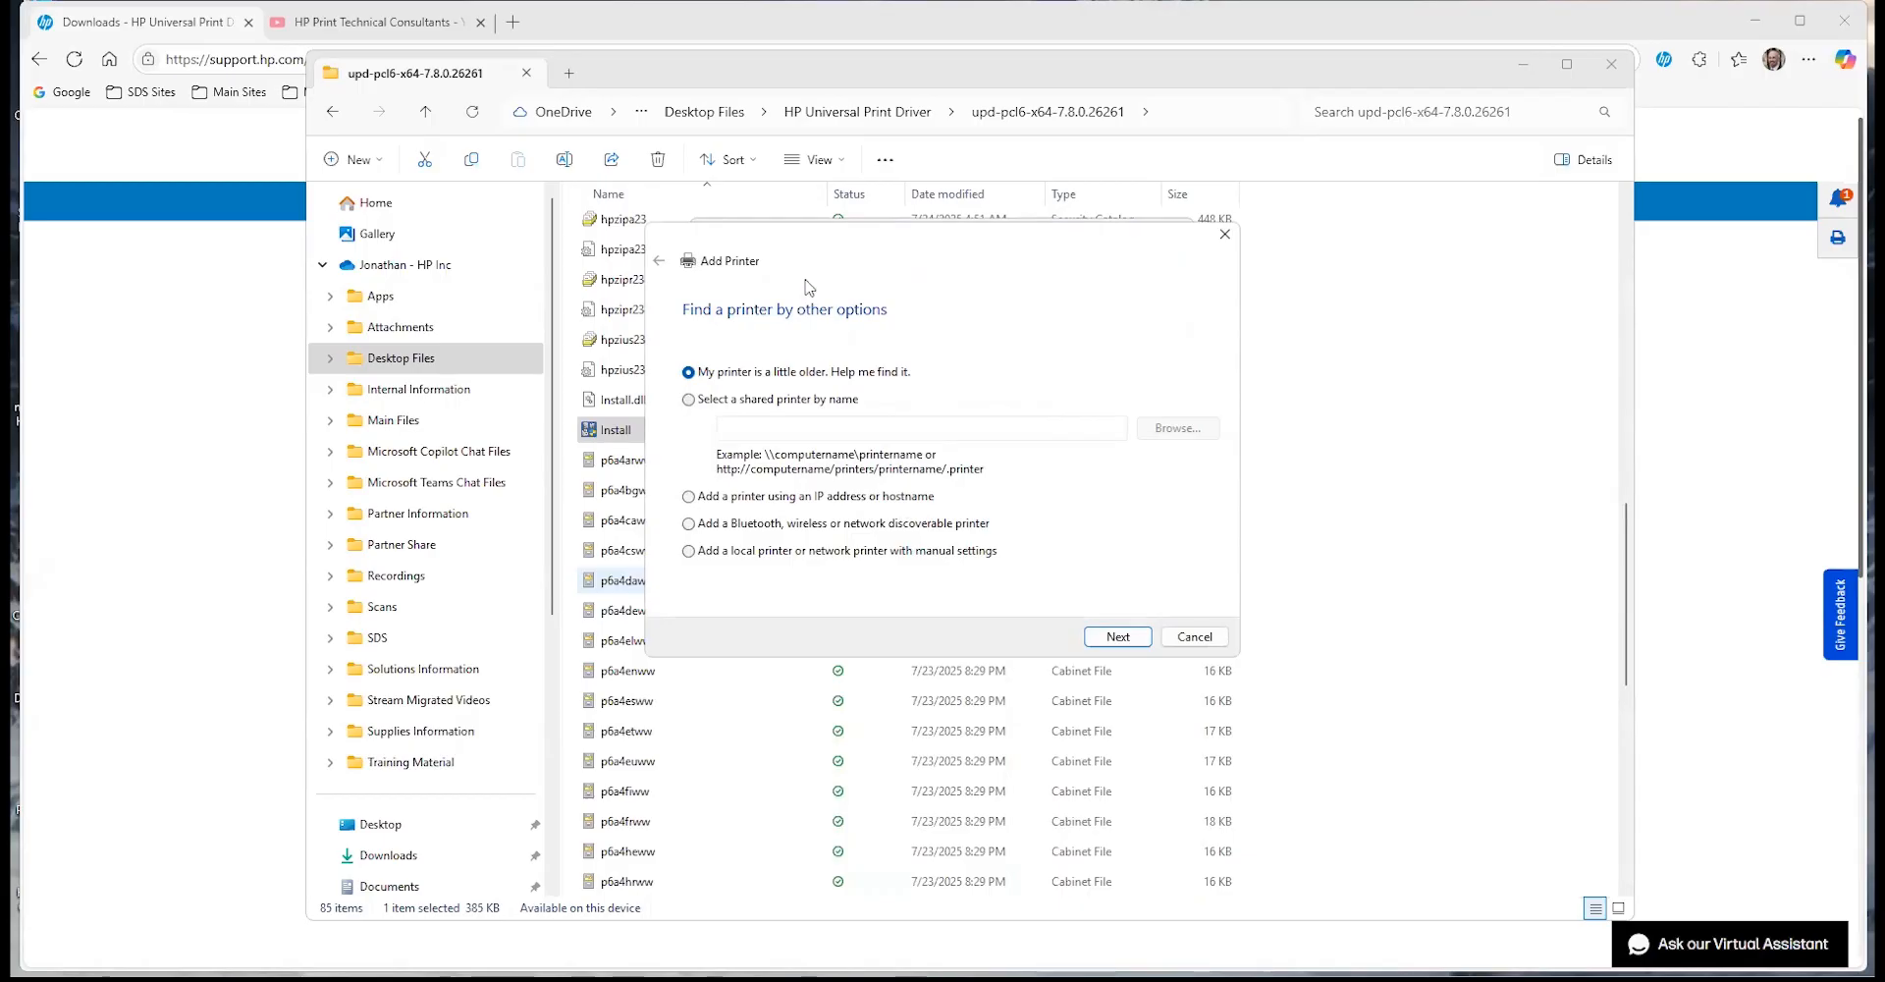
click(689, 553)
click(1130, 640)
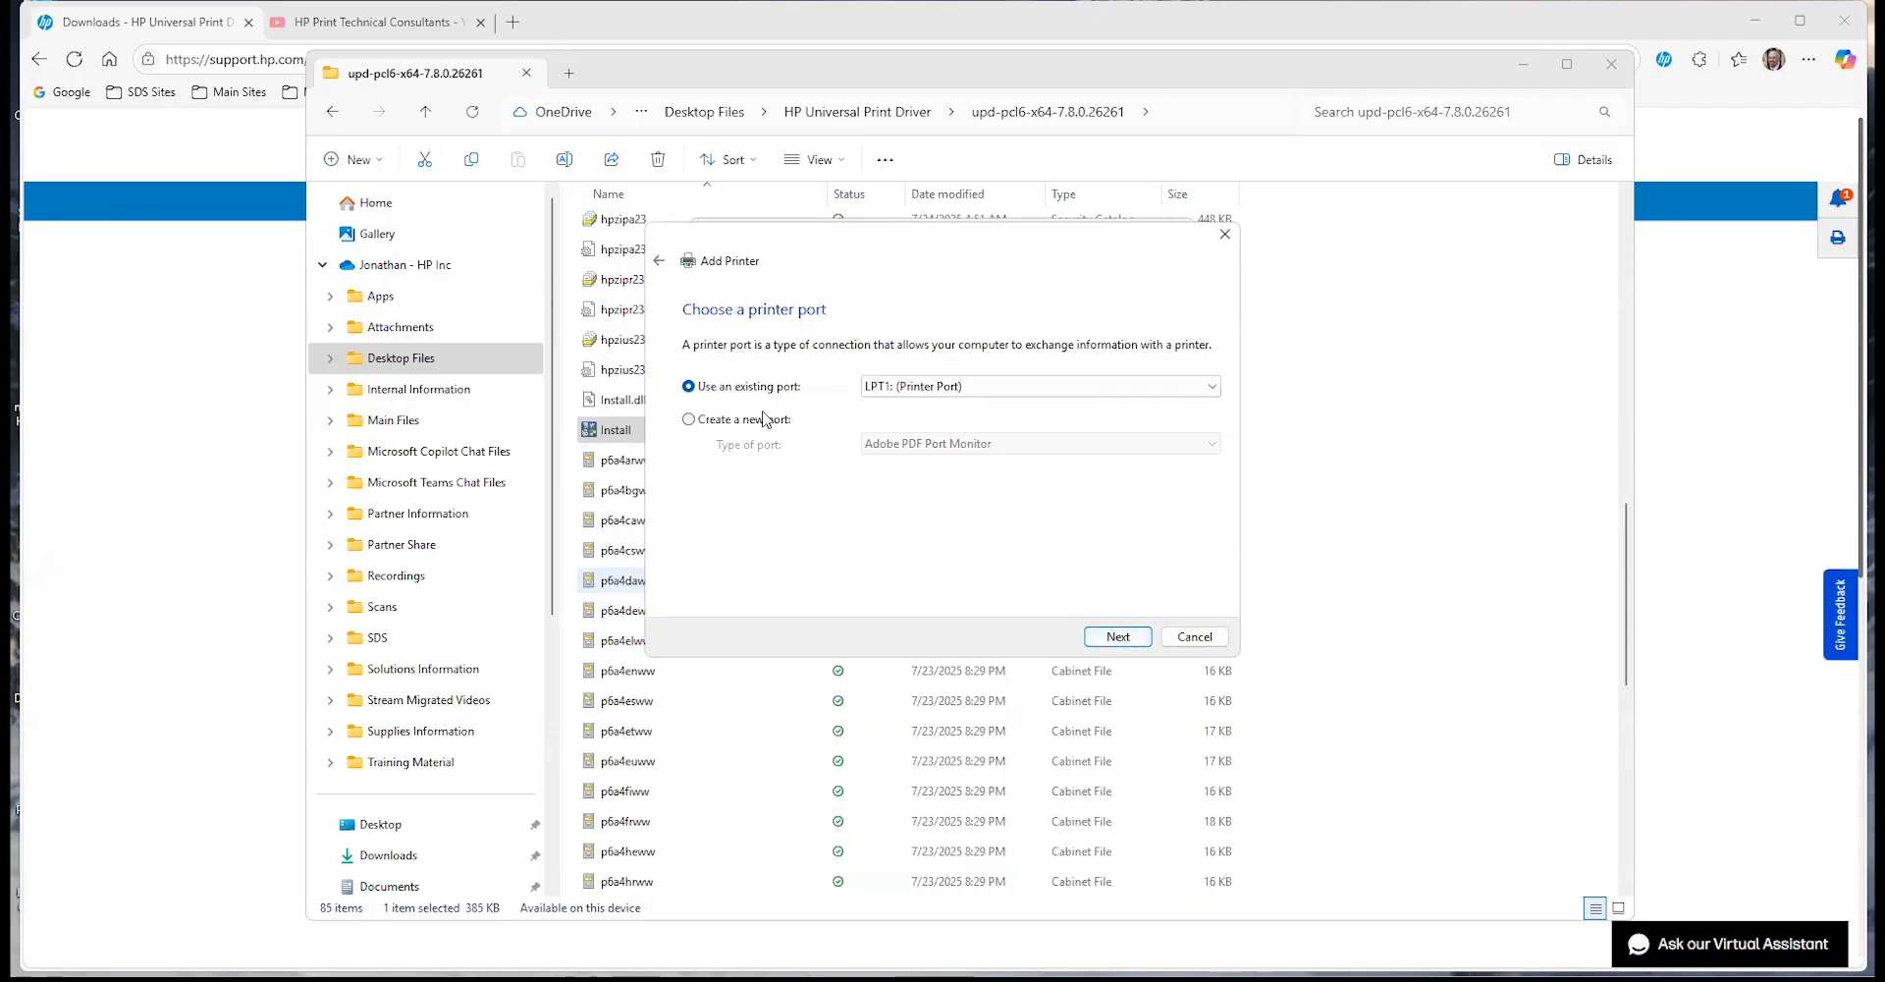
click(715, 419)
click(898, 444)
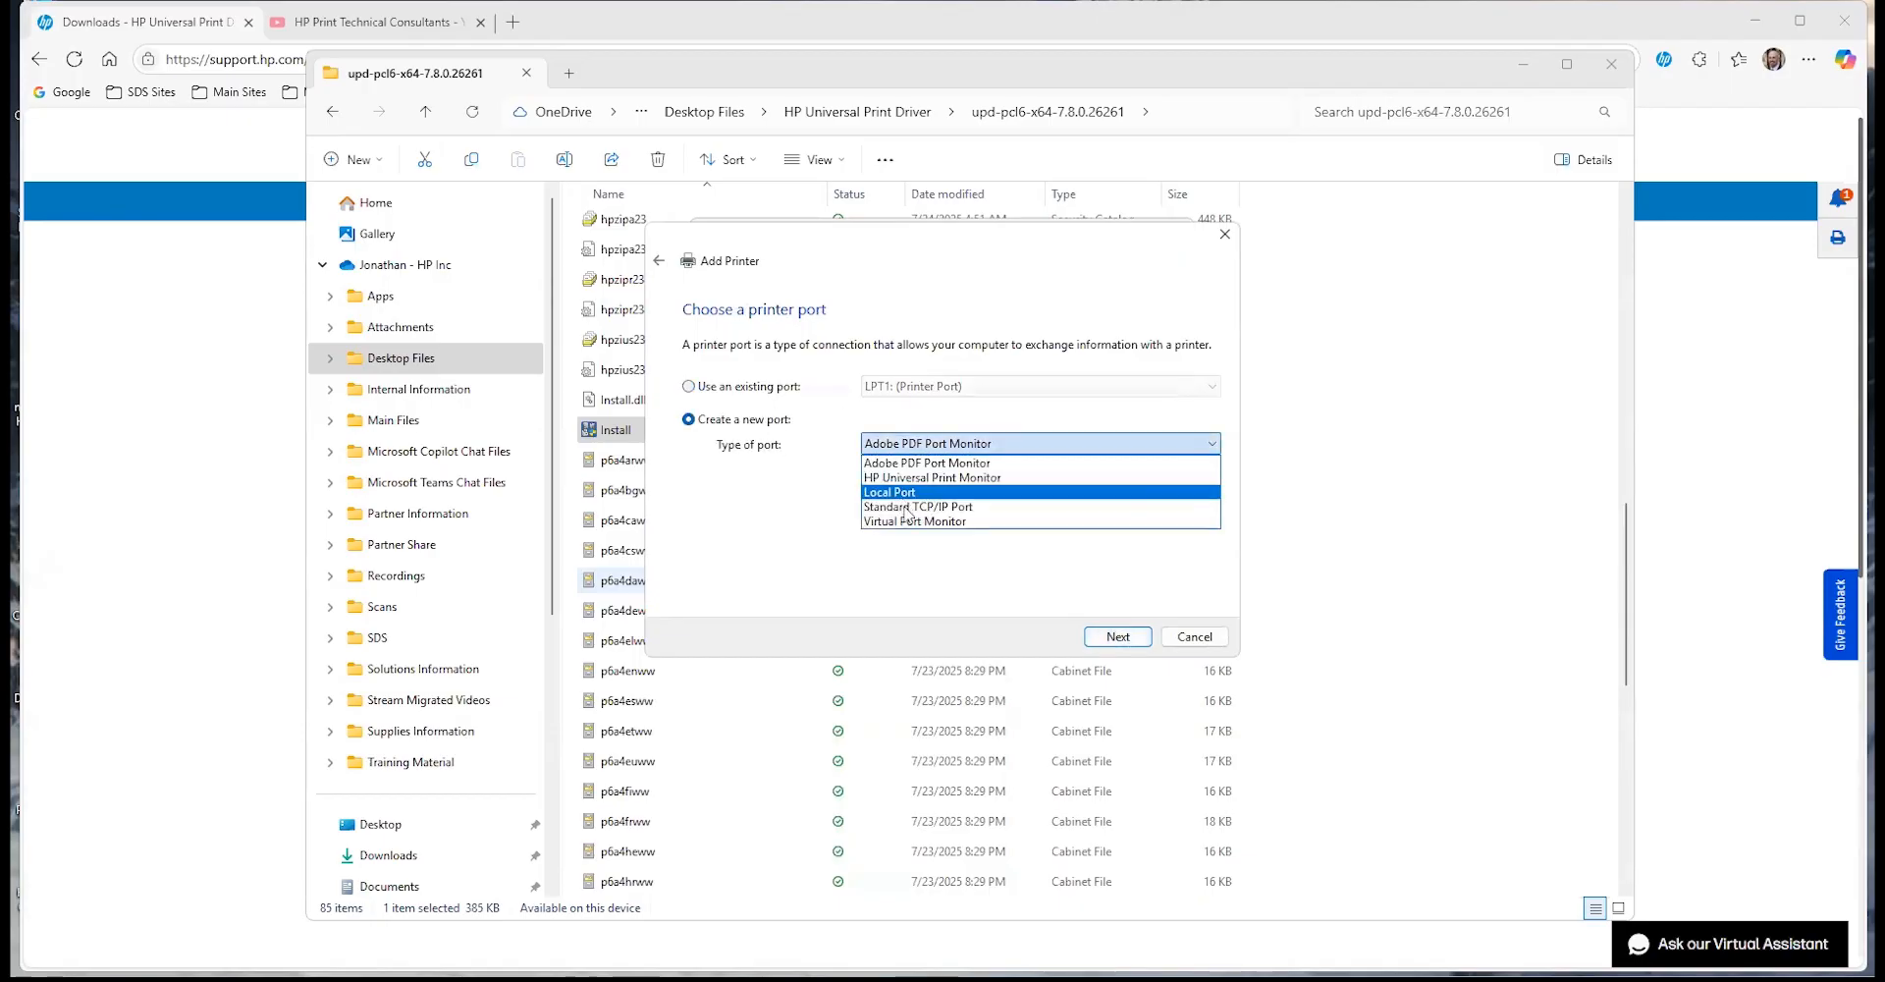
click(973, 496)
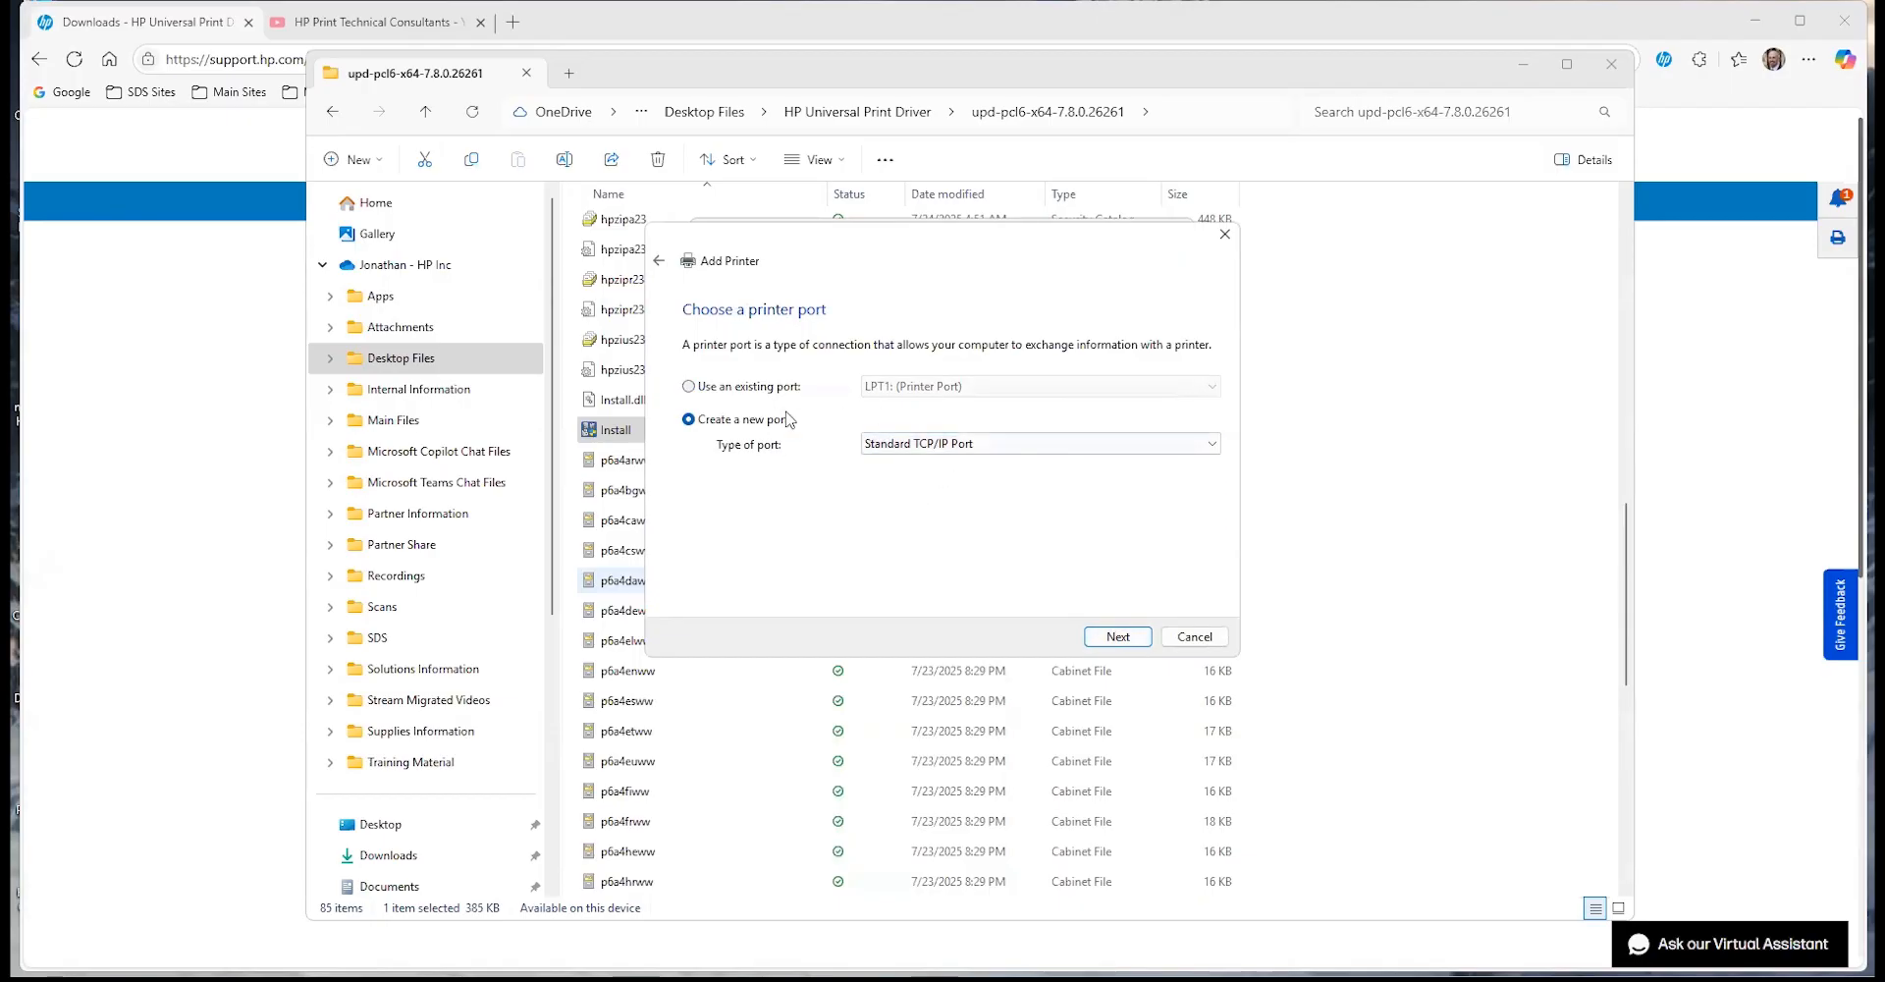
Assign the existing port 192.168.1.201 (Standard TCP/IP Port) to the printer.
click(750, 386)
click(941, 389)
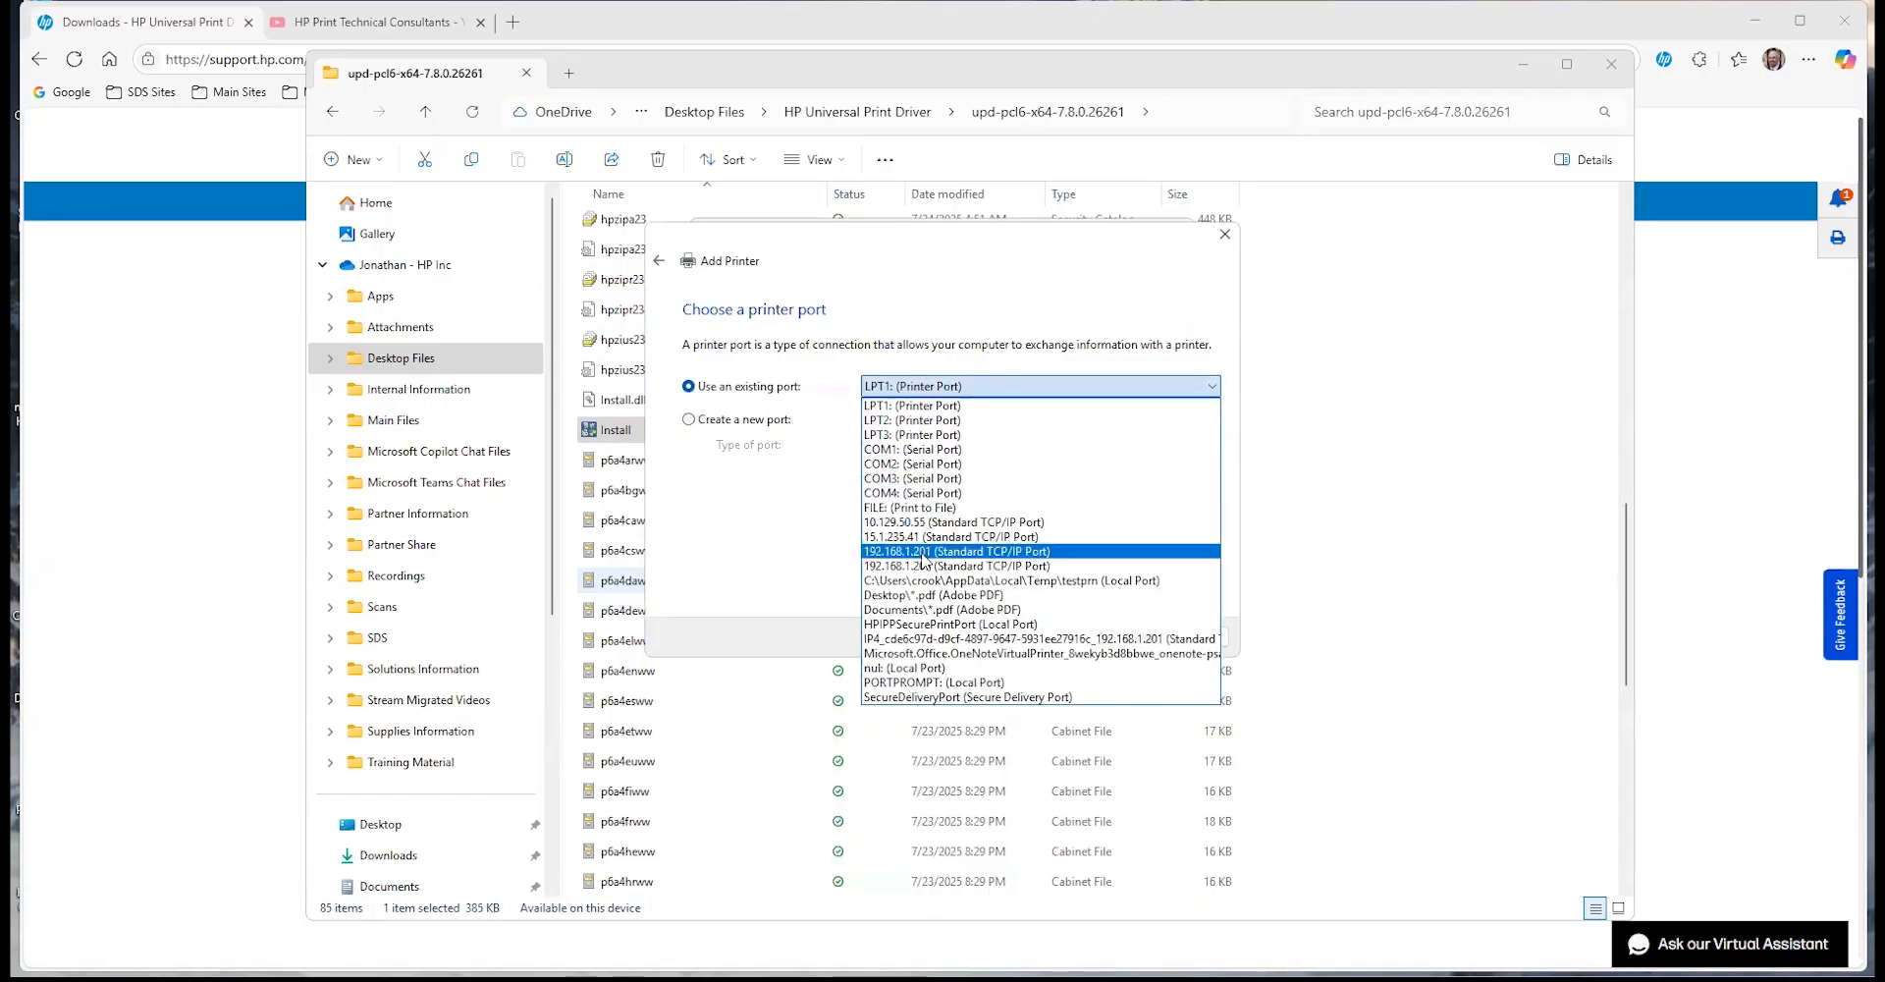
click(924, 552)
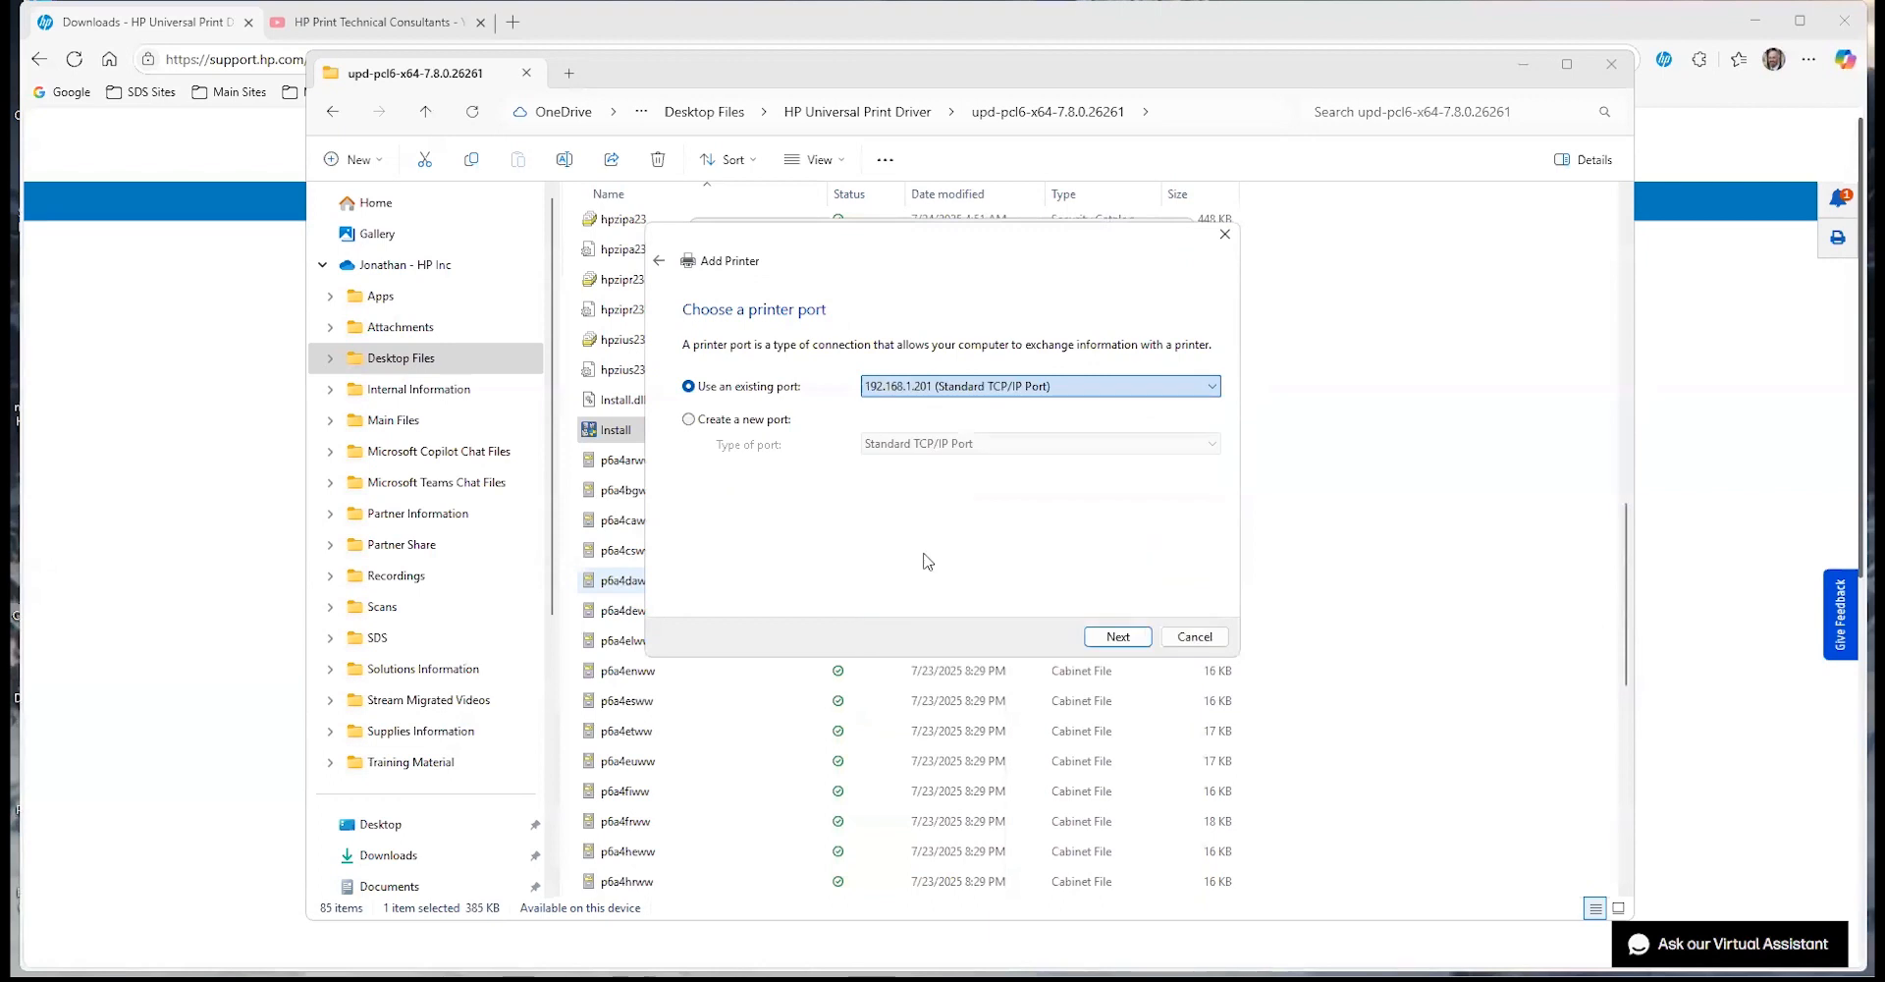
click(1117, 636)
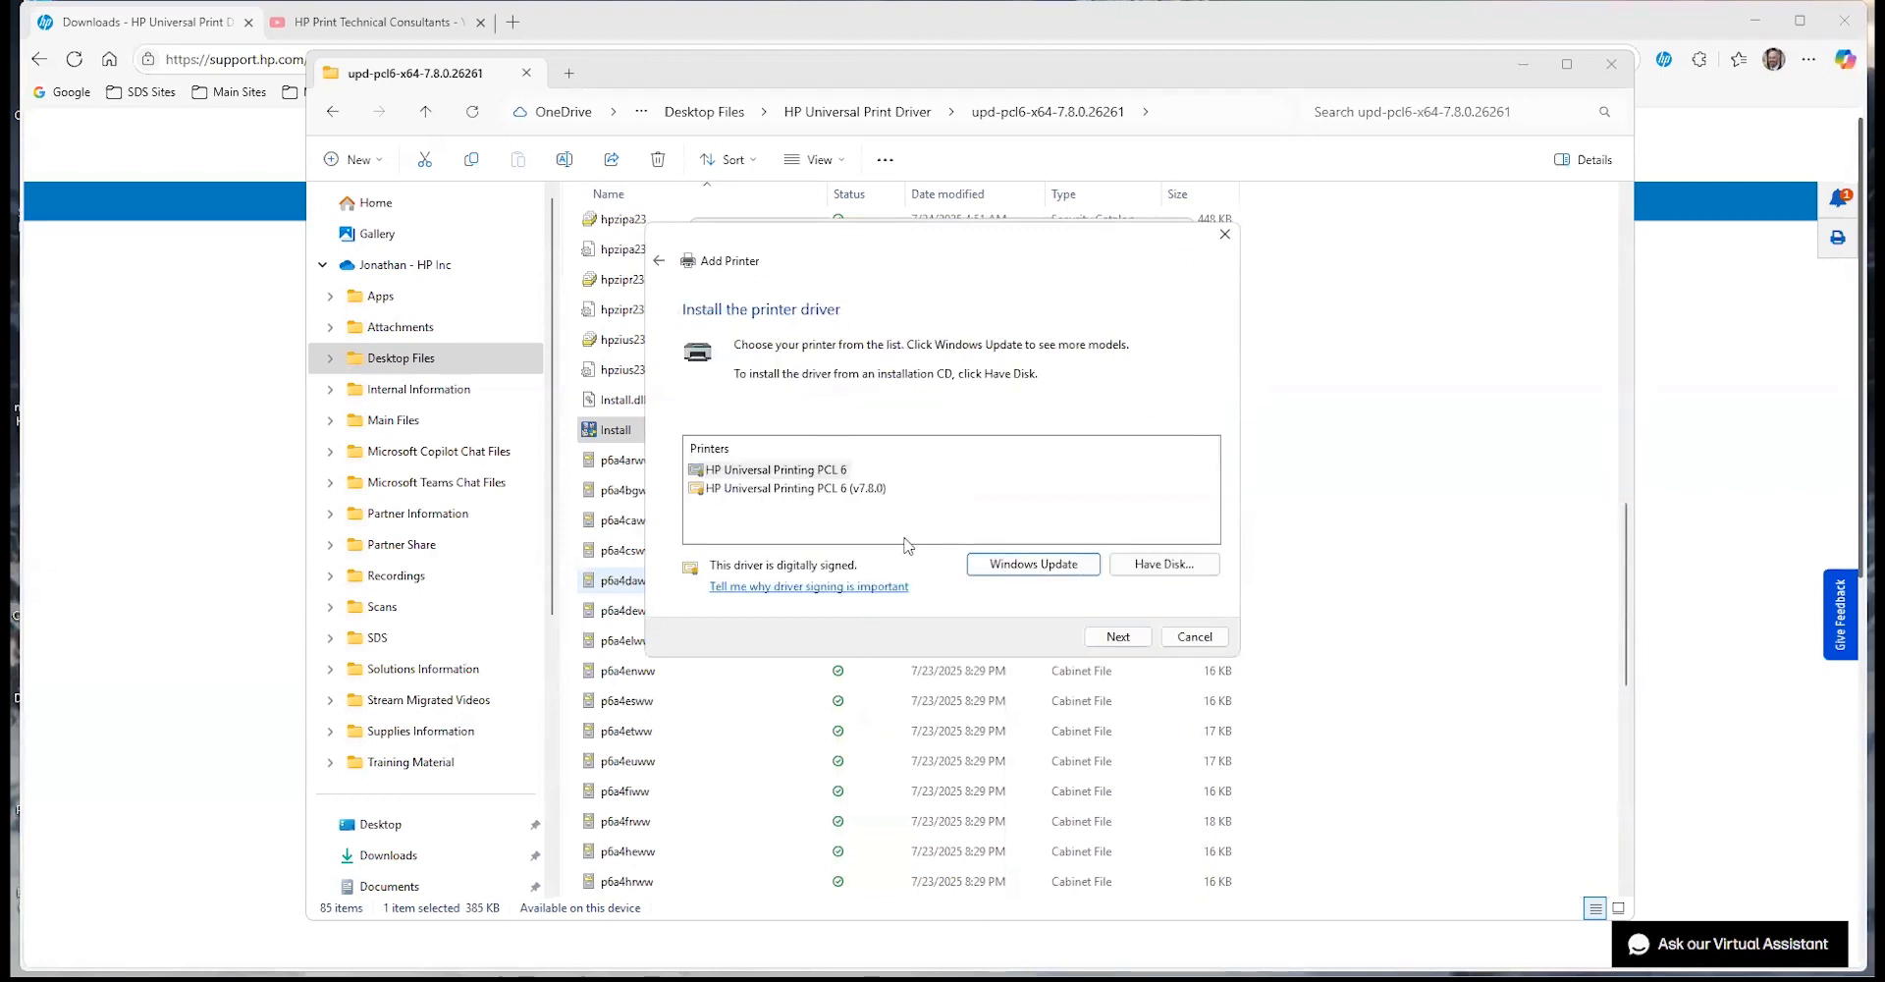
Select the HP Universal Printing PCL 6 (v7.8.0) driver and use the driver version that is currently installed.
click(838, 490)
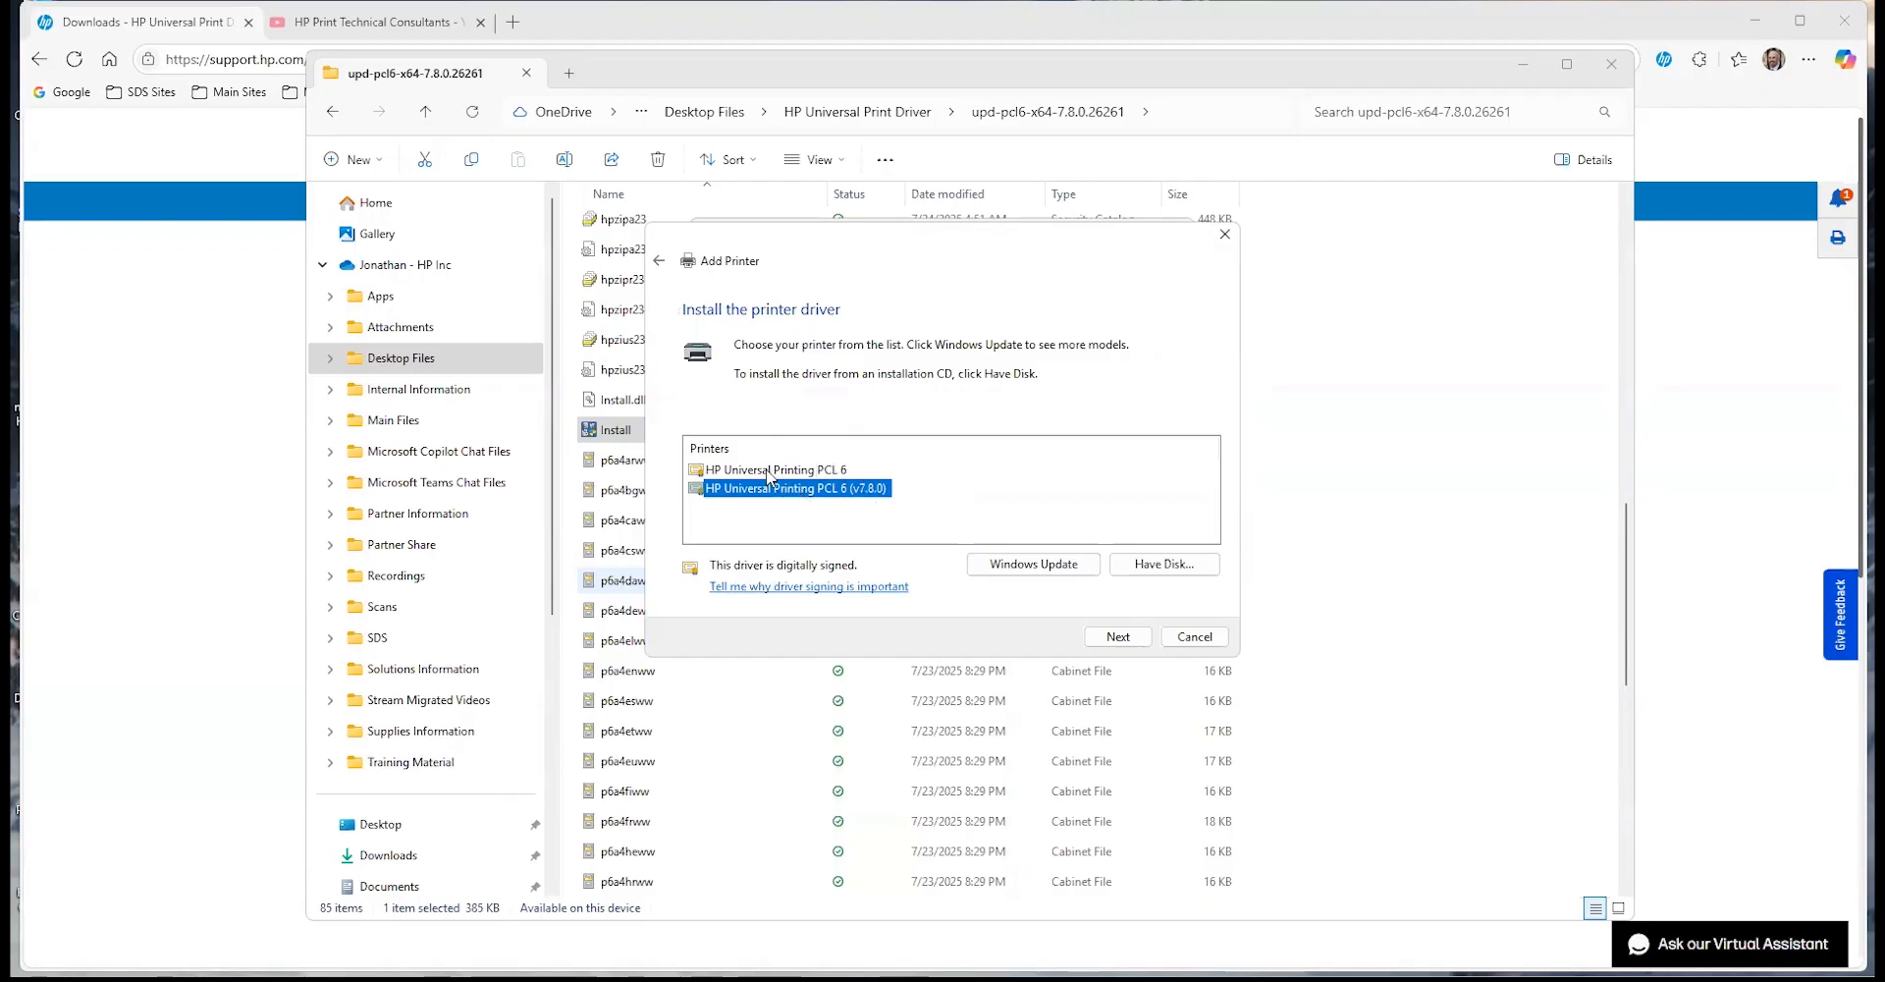
click(775, 470)
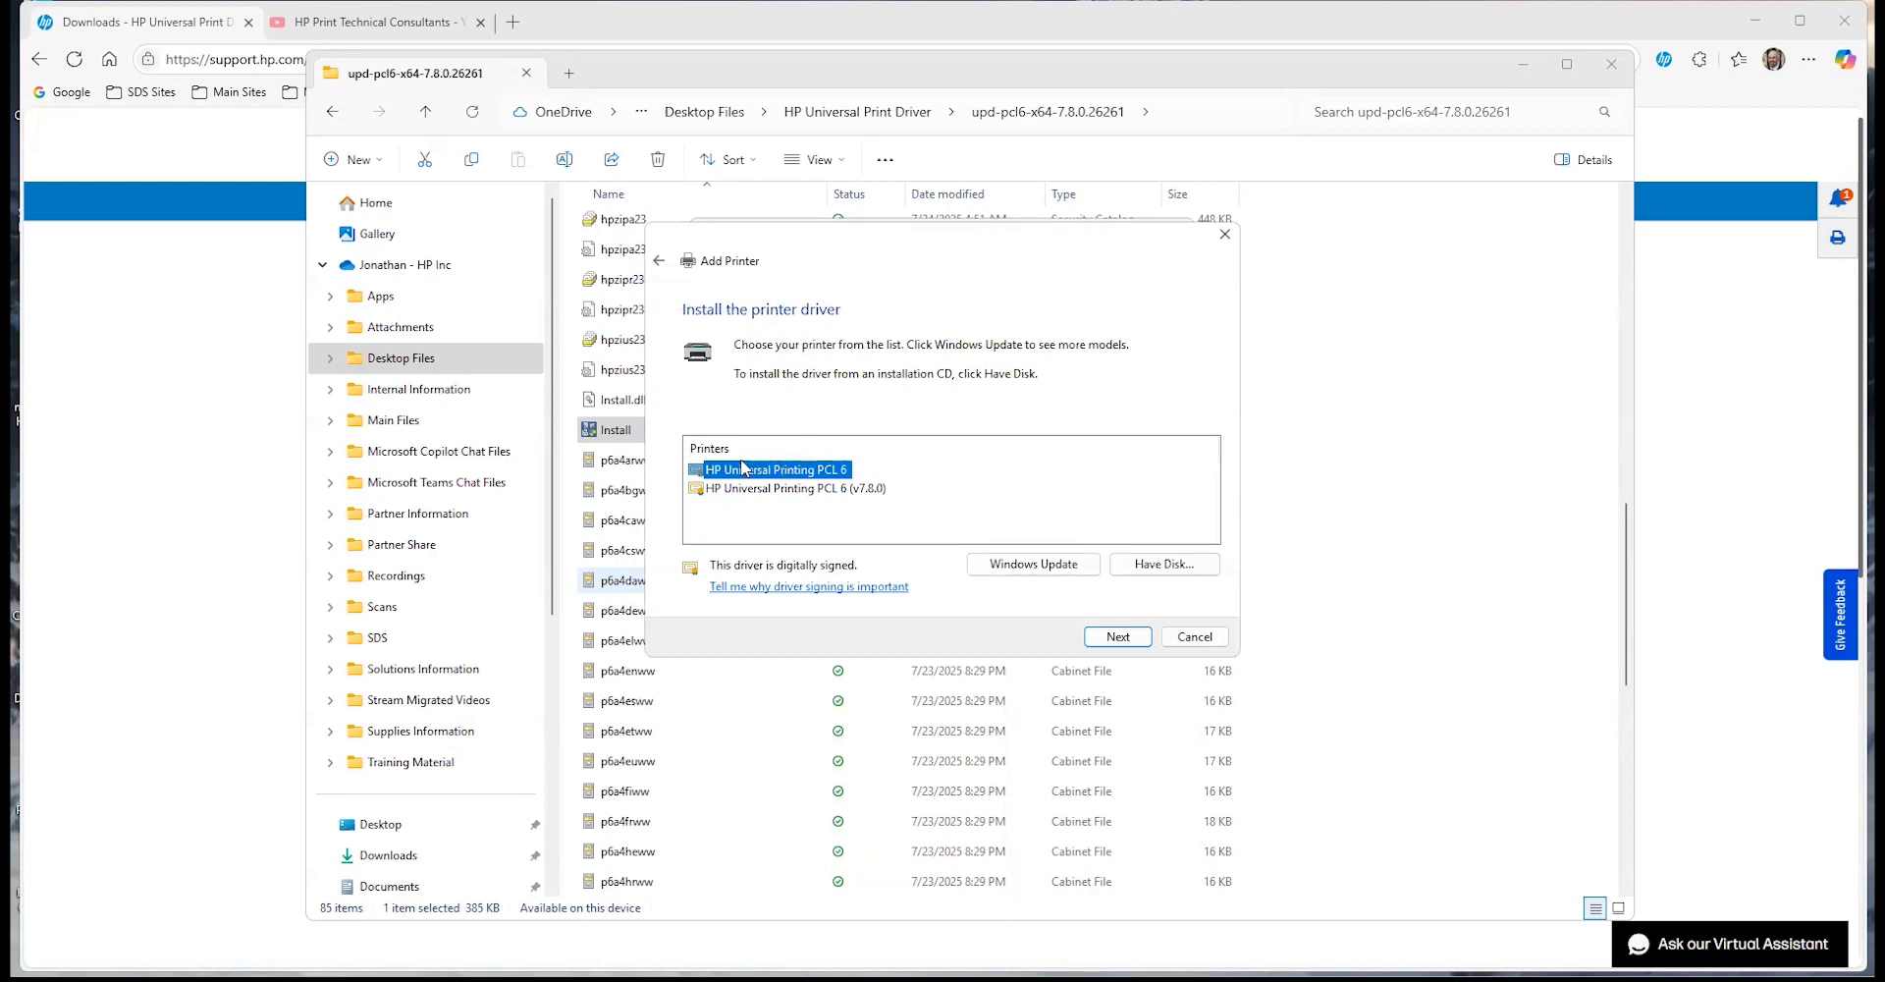
click(775, 490)
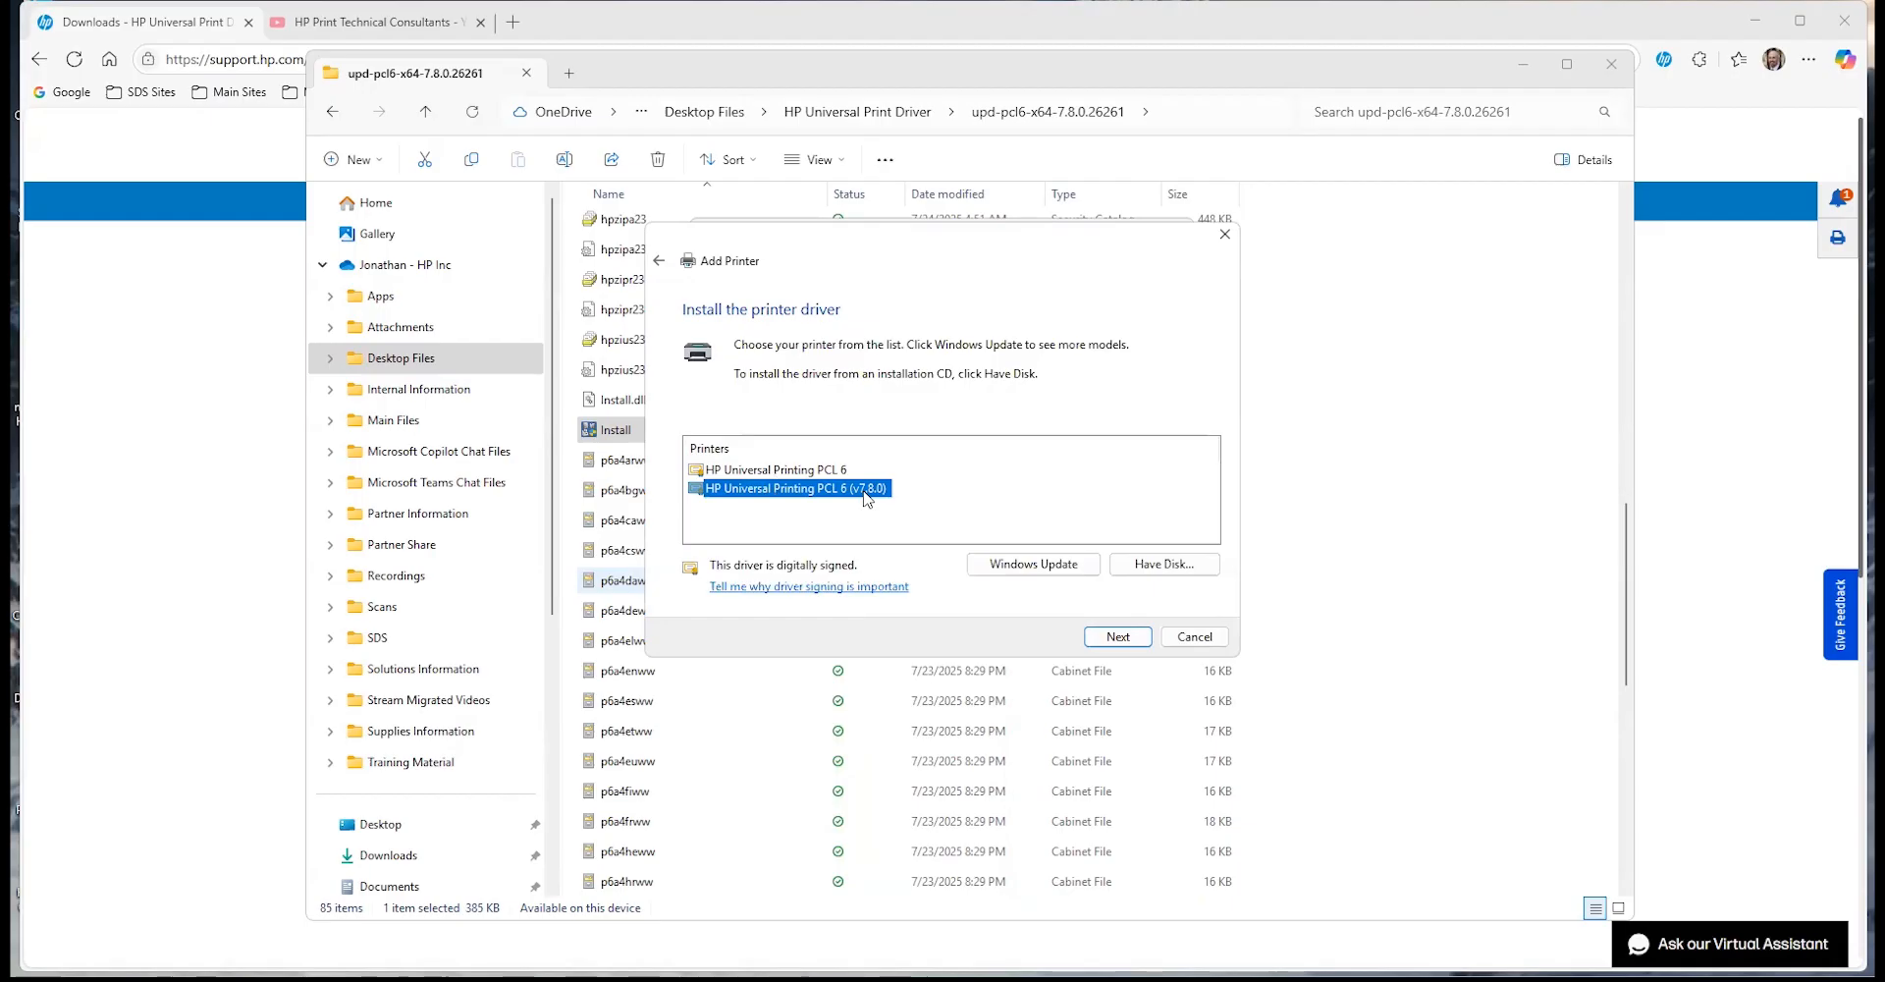
click(1116, 636)
click(690, 444)
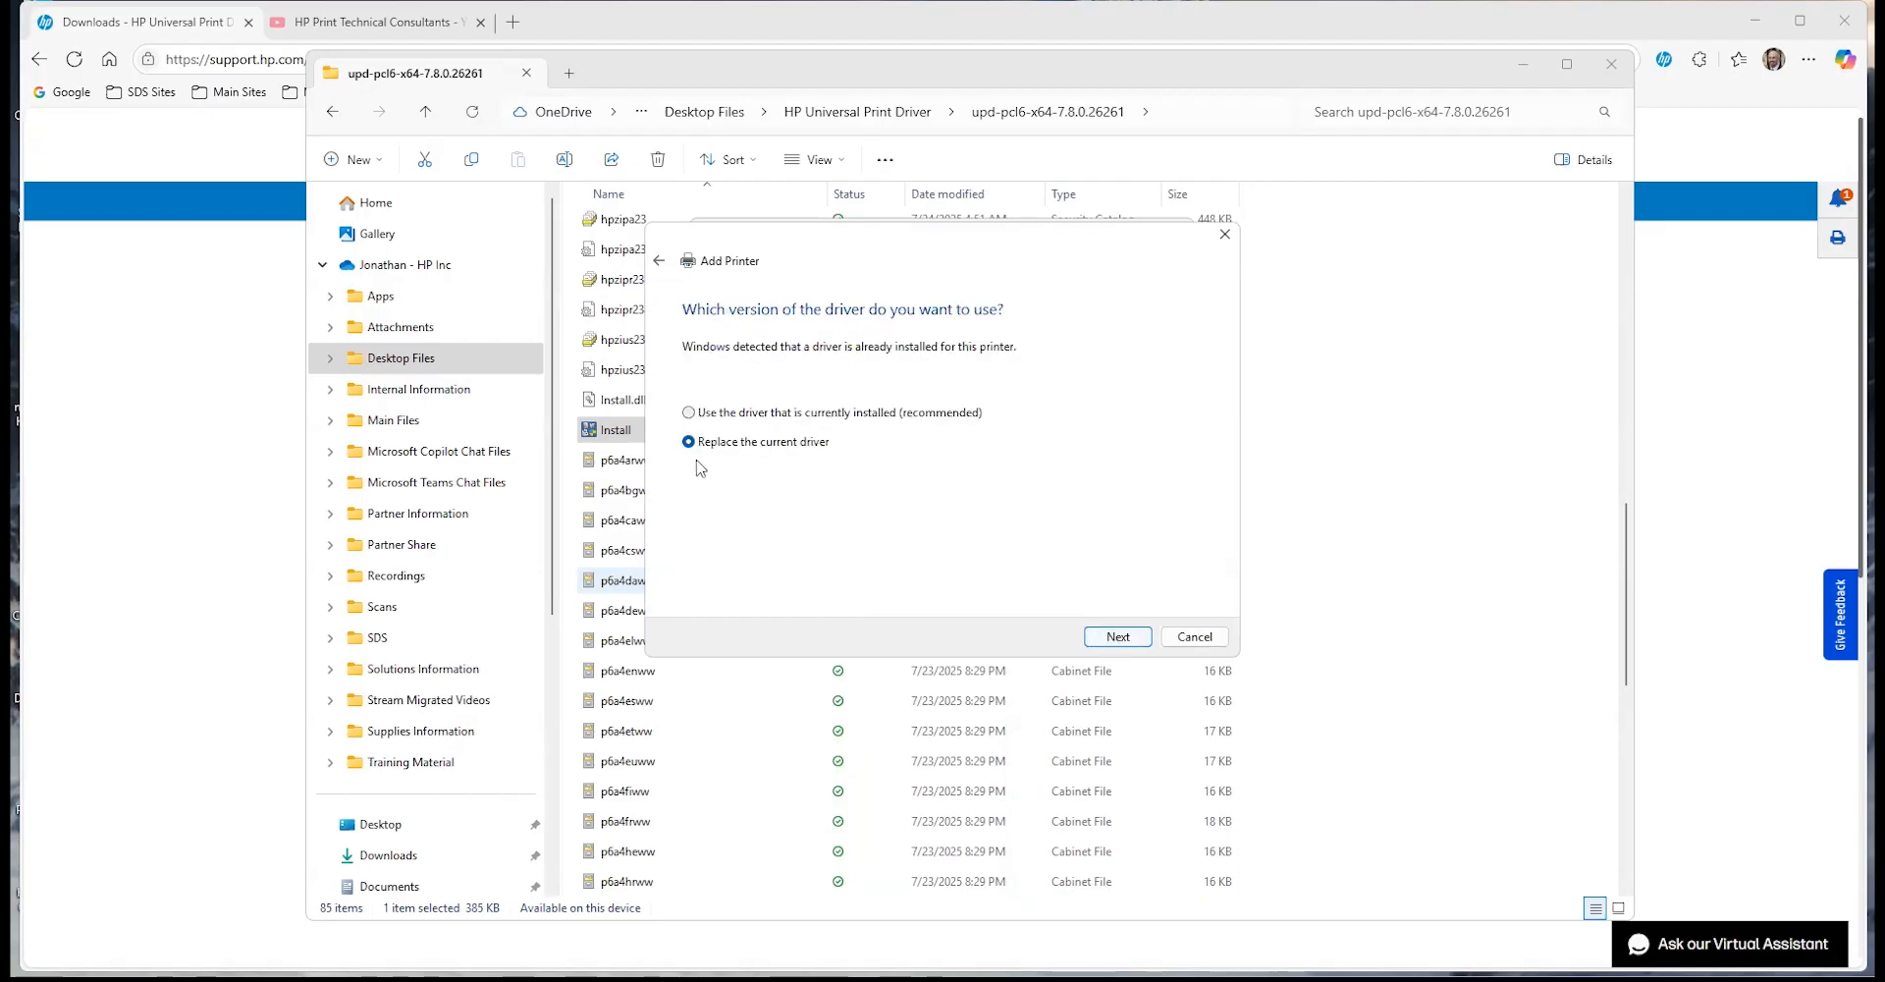
click(724, 414)
click(1120, 638)
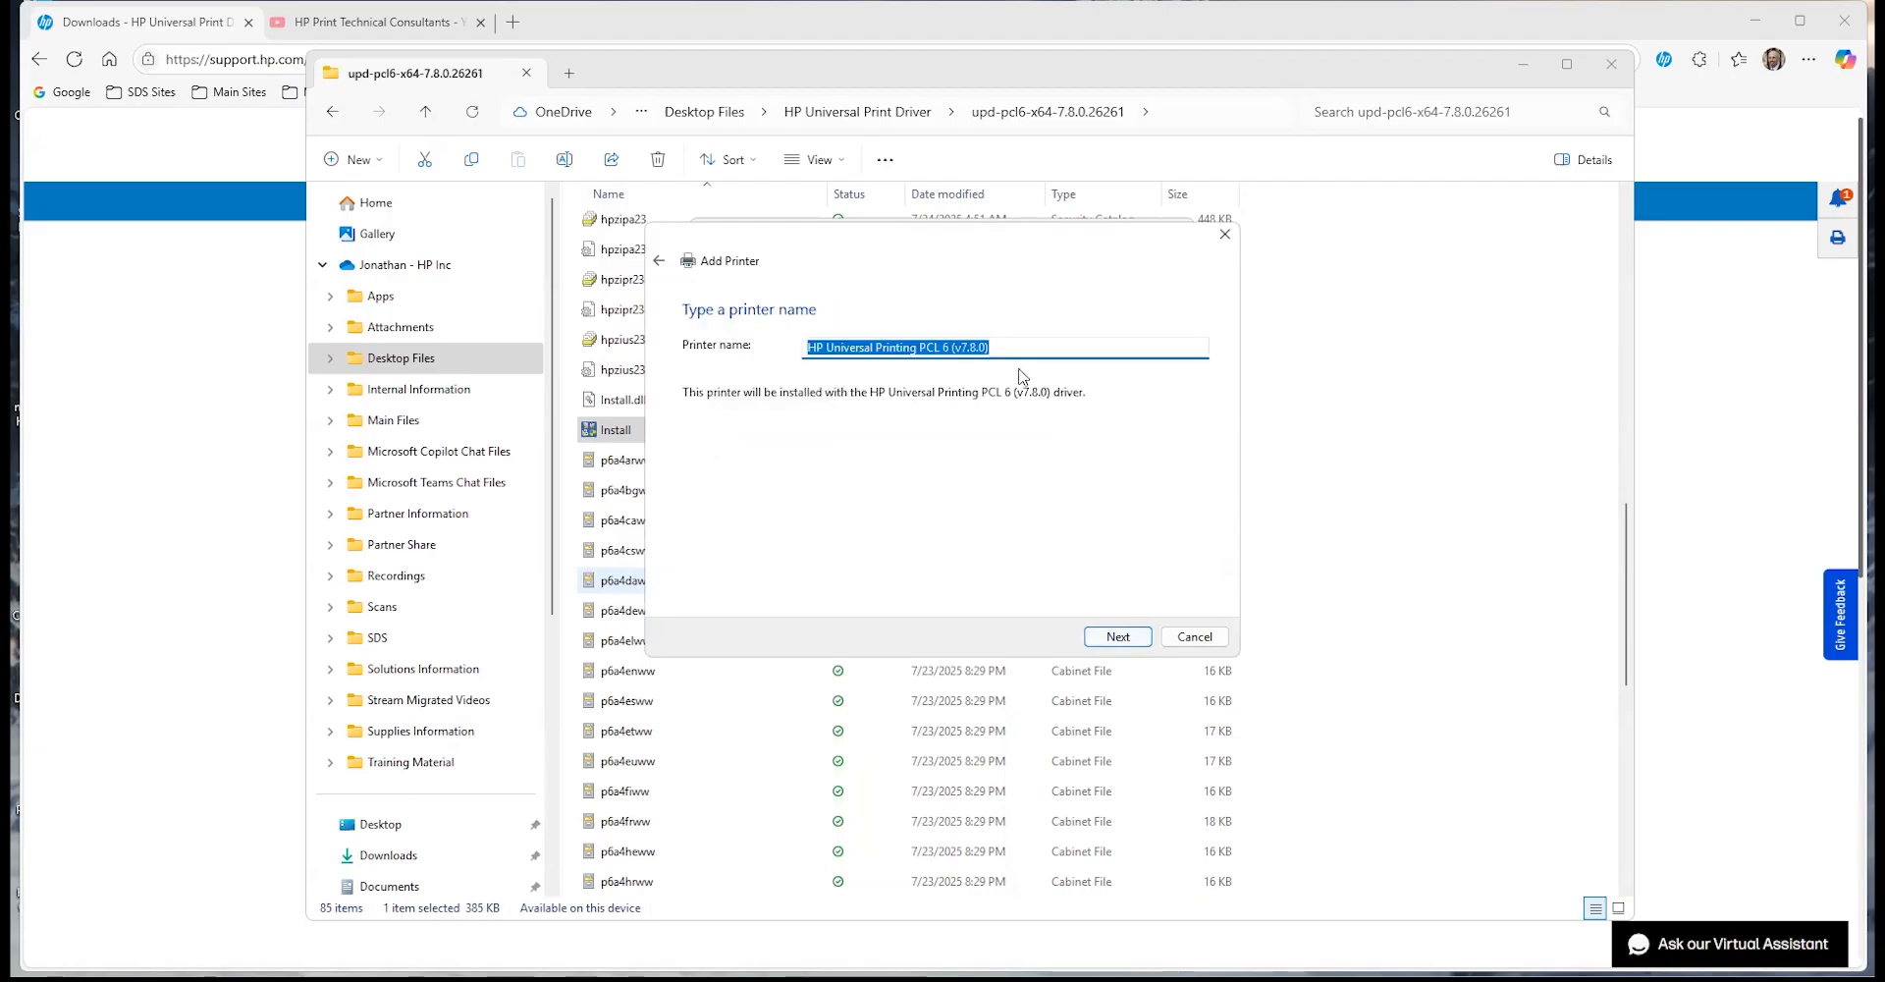
Name the printer Printer 1 and finish adding it without sharing it or setting it as the default.
text(Printer 1)
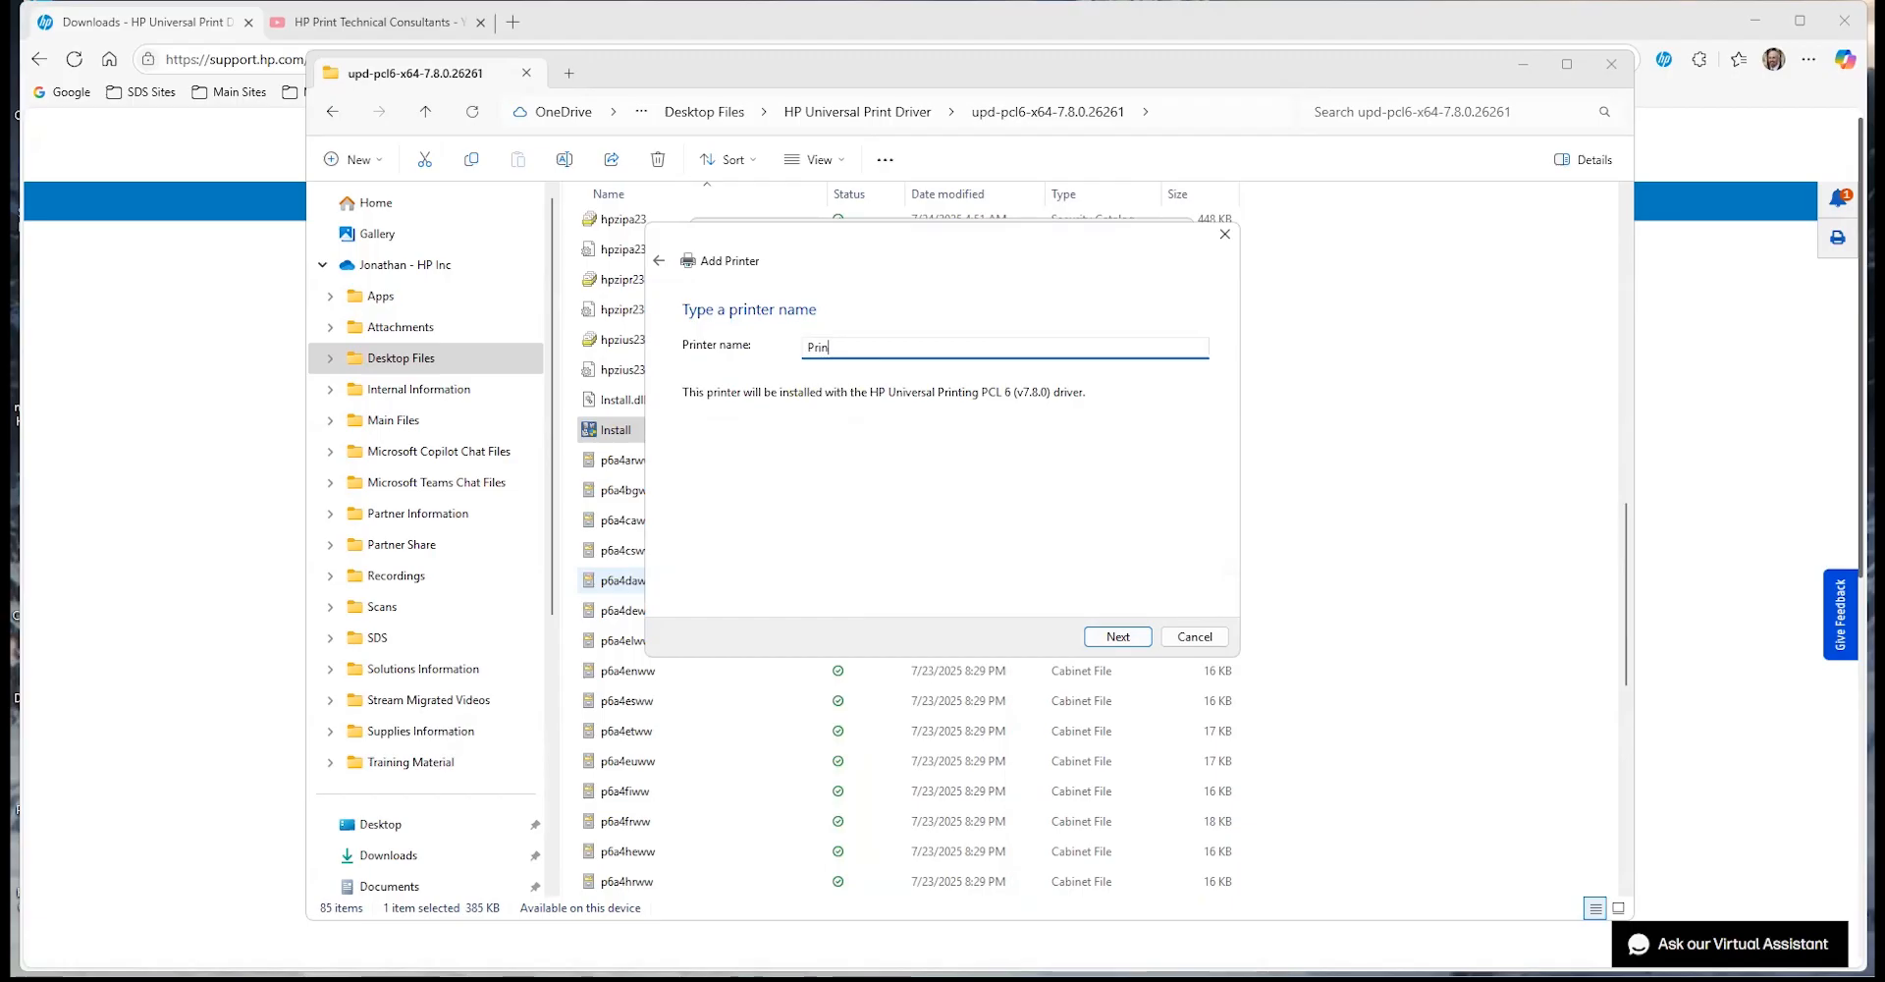
click(1119, 637)
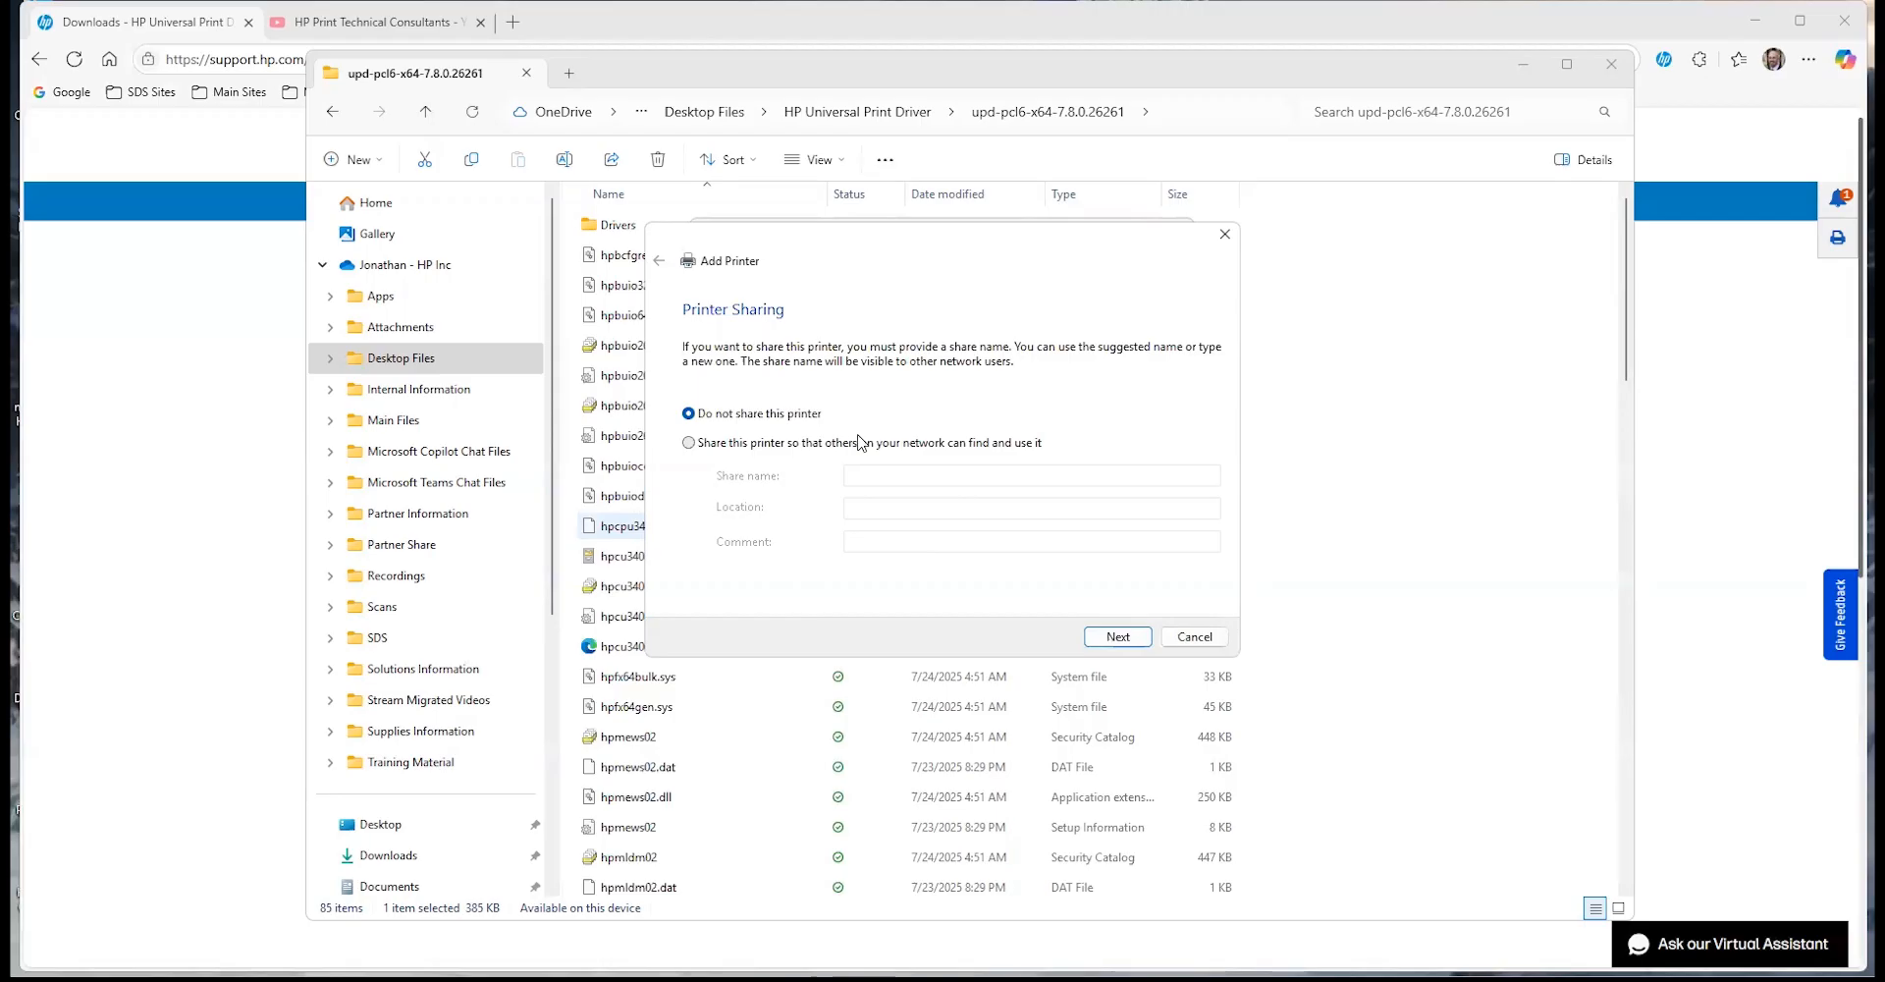
click(1112, 636)
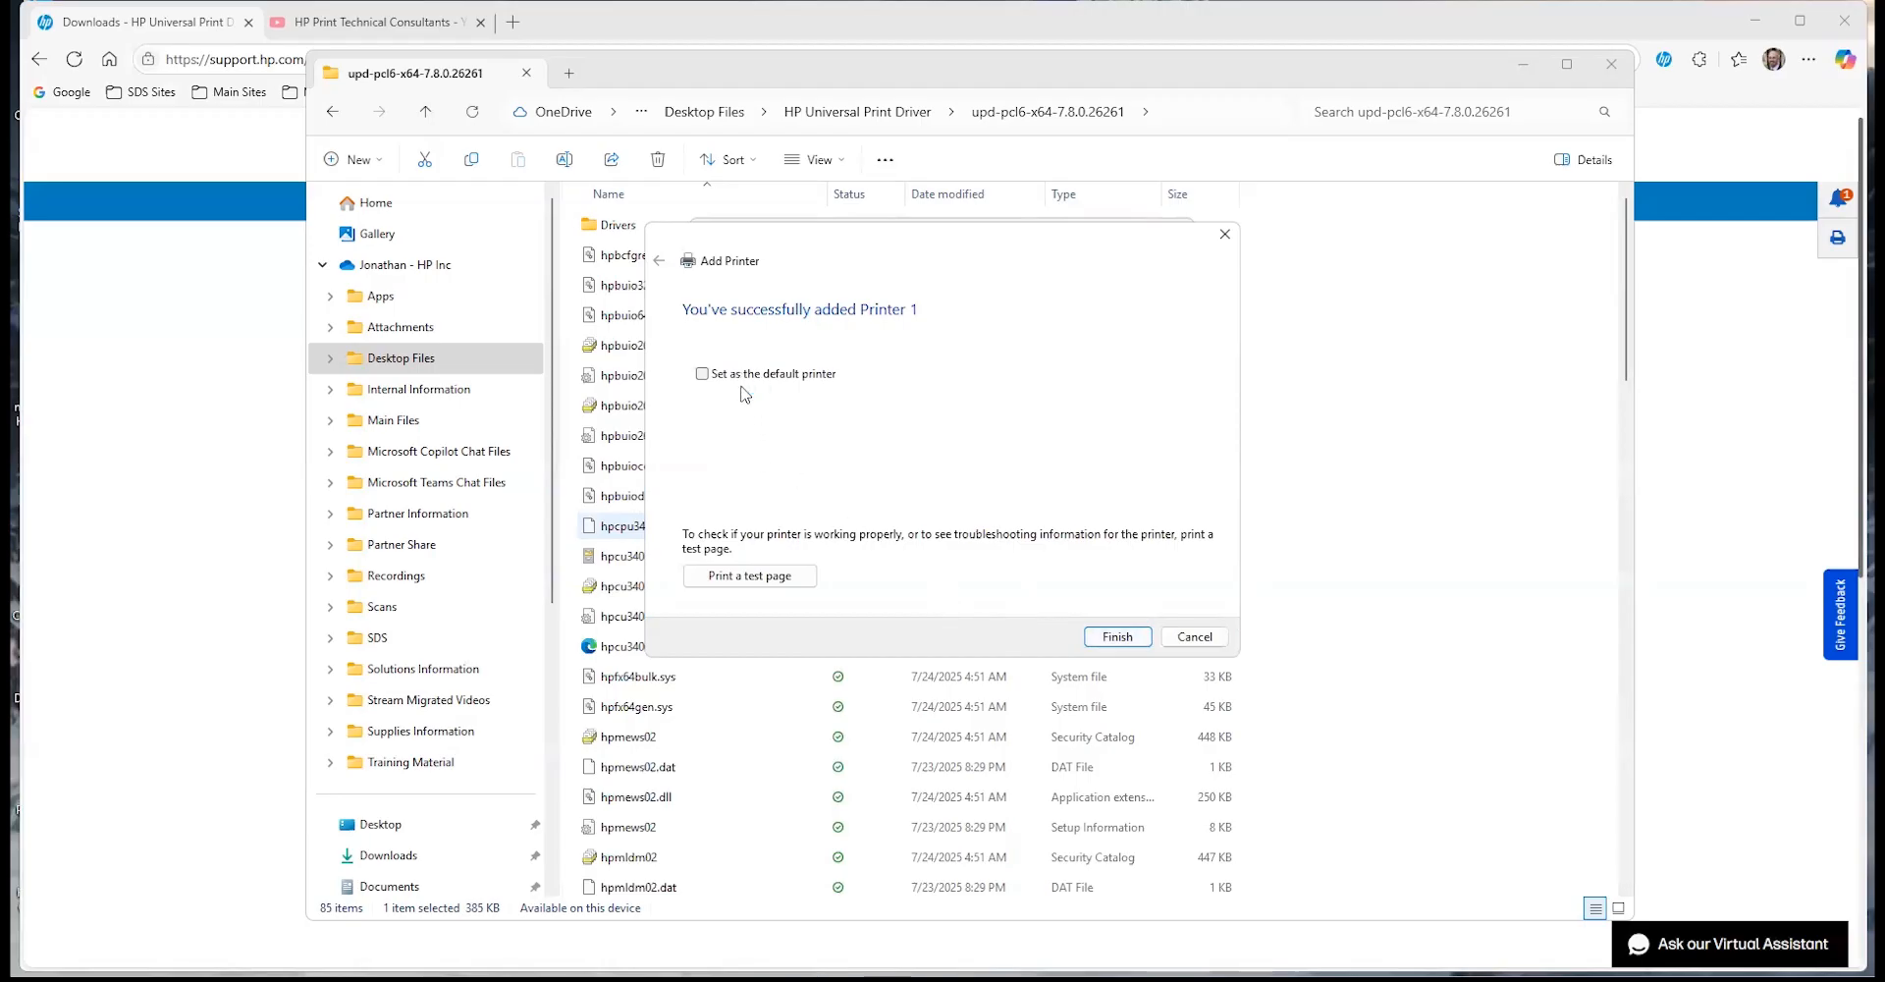
click(1116, 635)
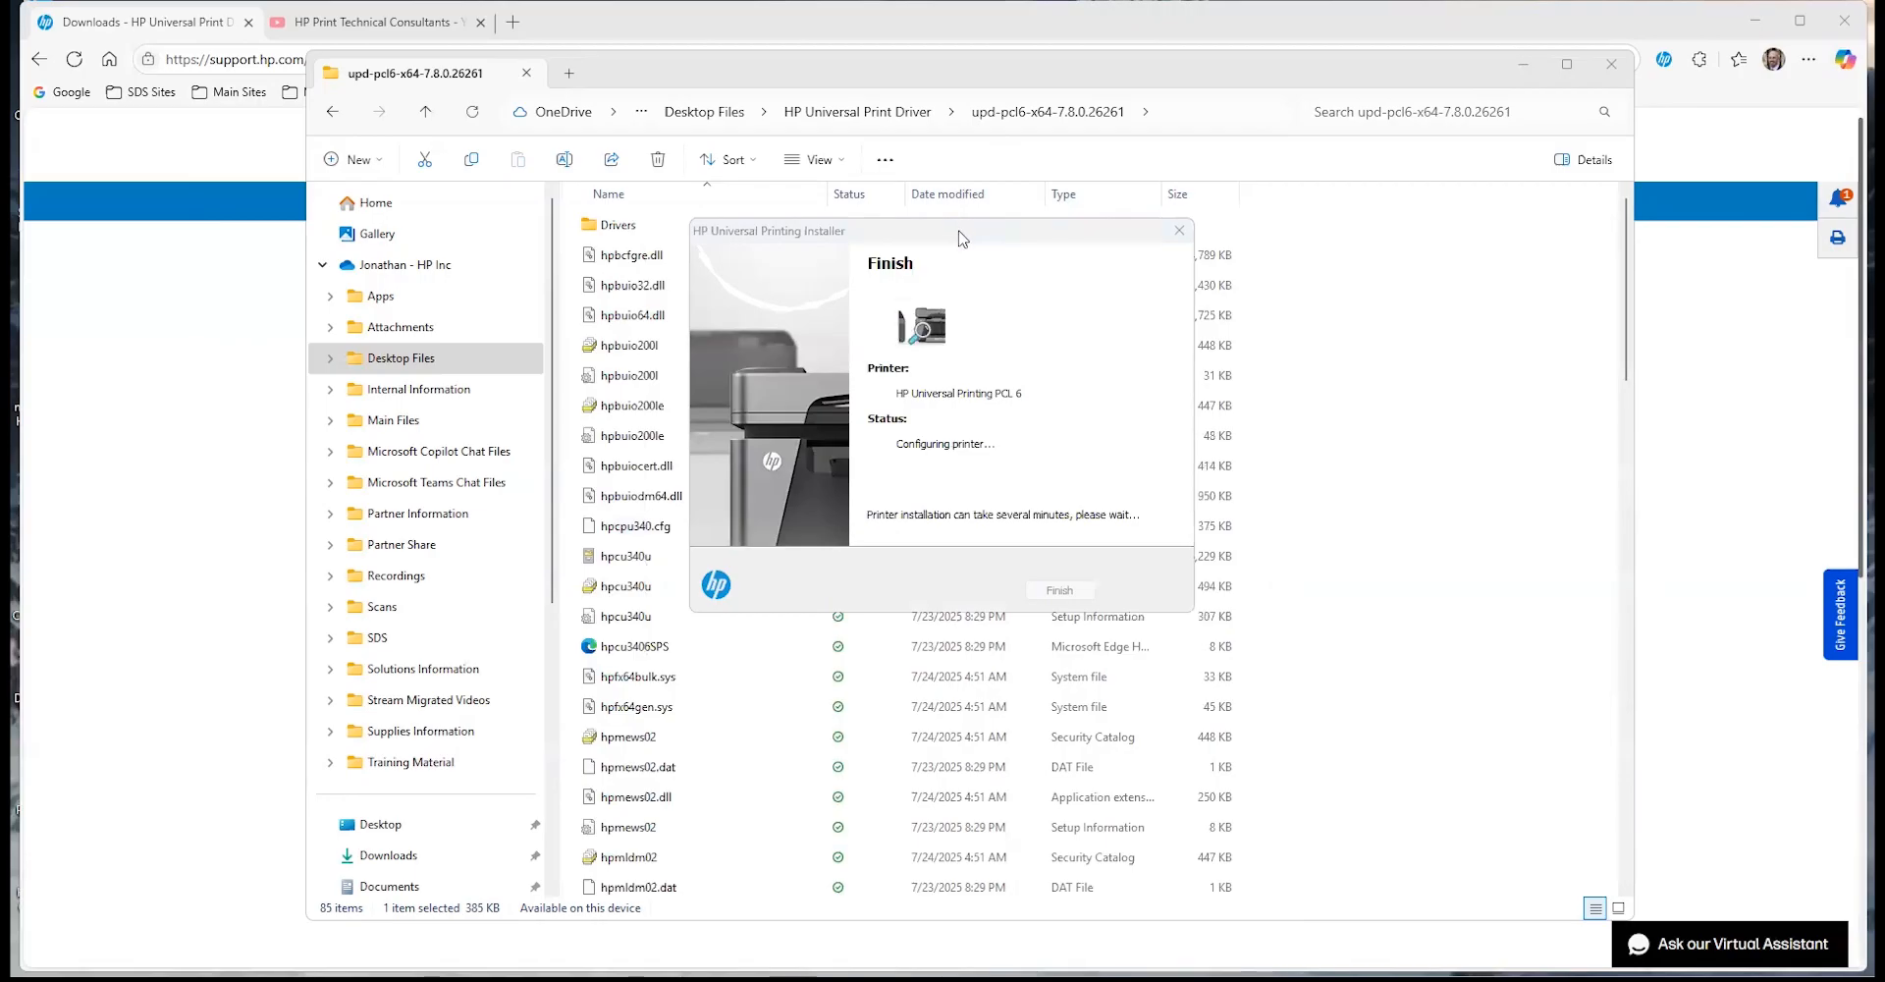
drag(962, 239, 949, 253)
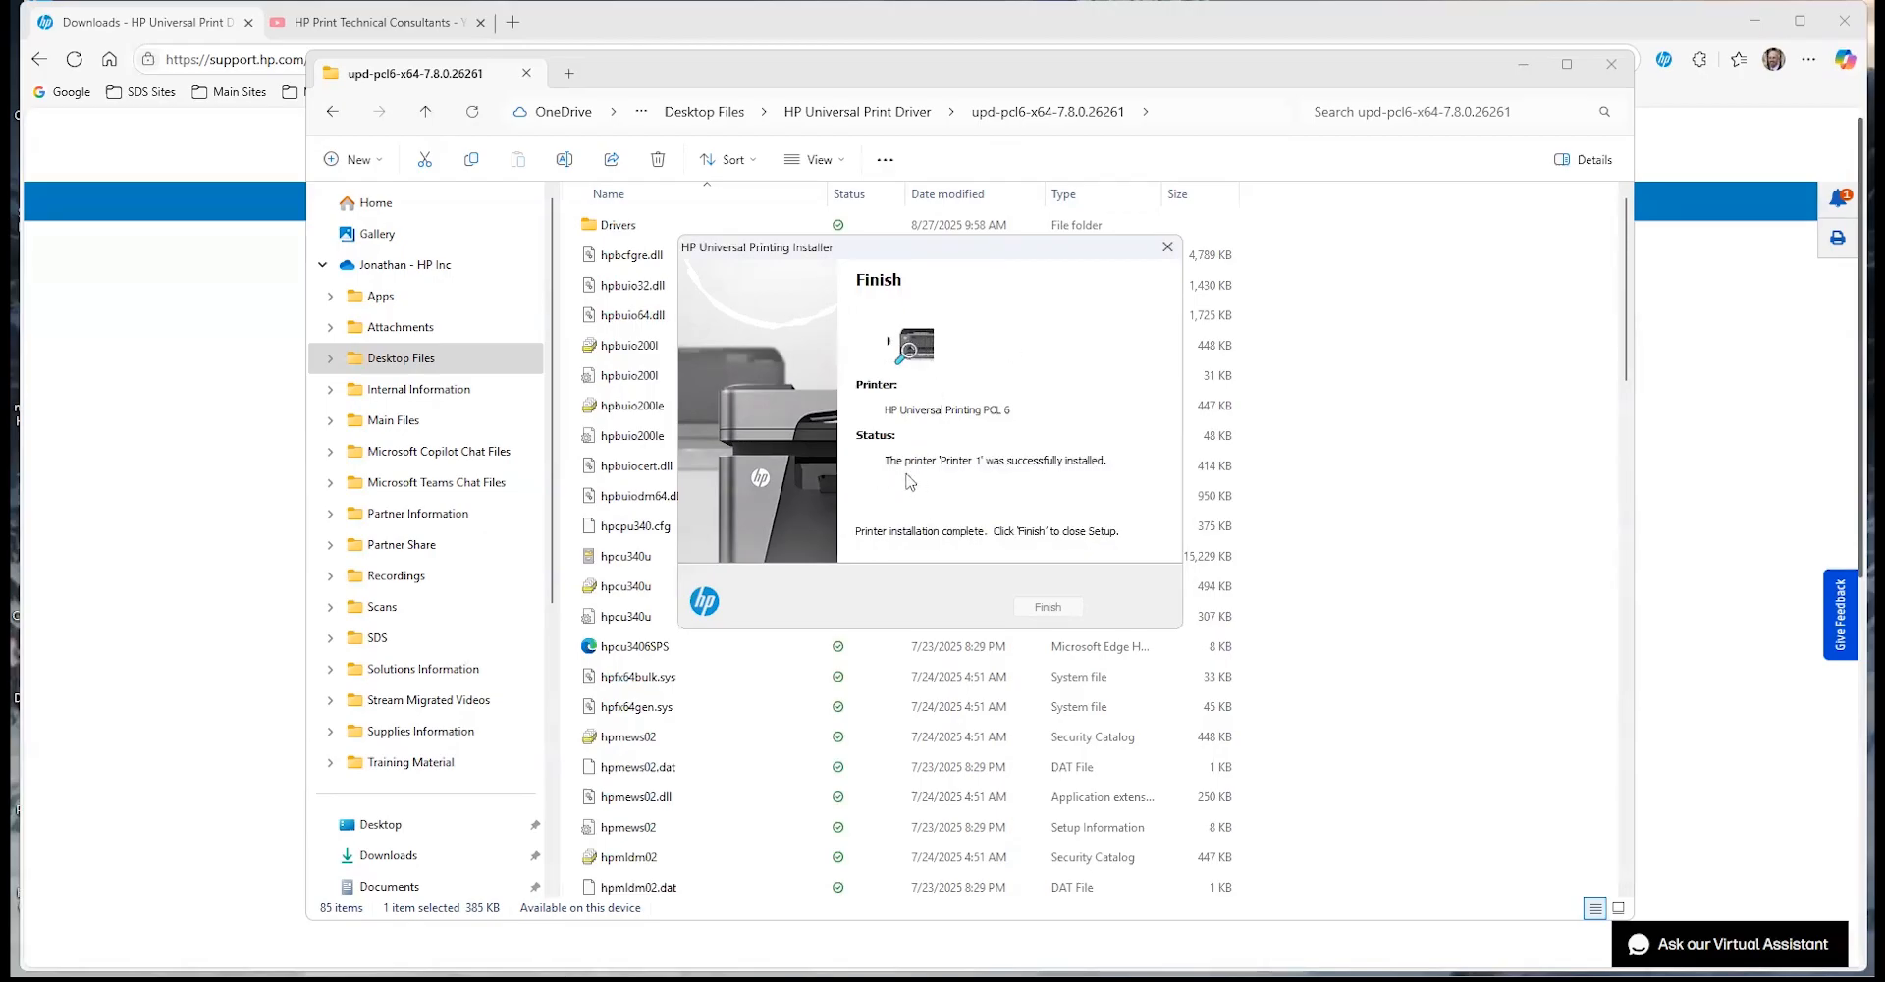
Close the completed printer installer and switch to Windows Settings to open the page of Printer 1.
click(1047, 607)
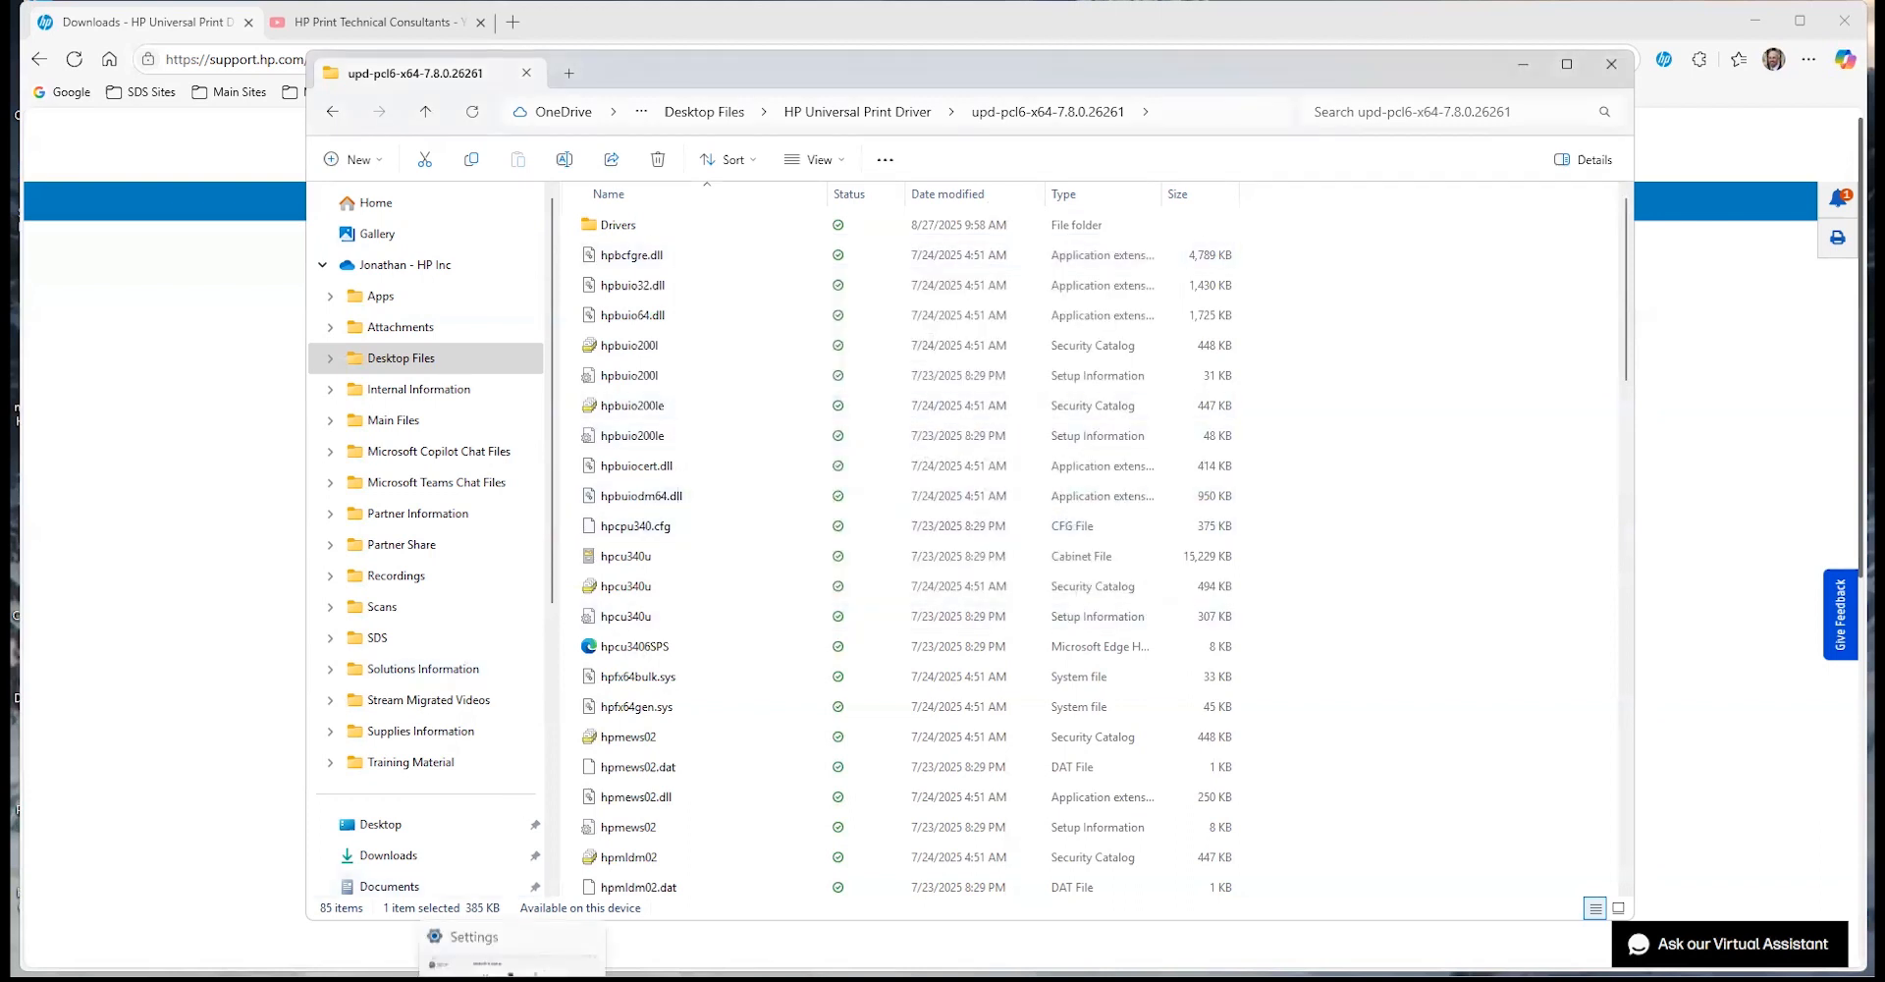
click(514, 980)
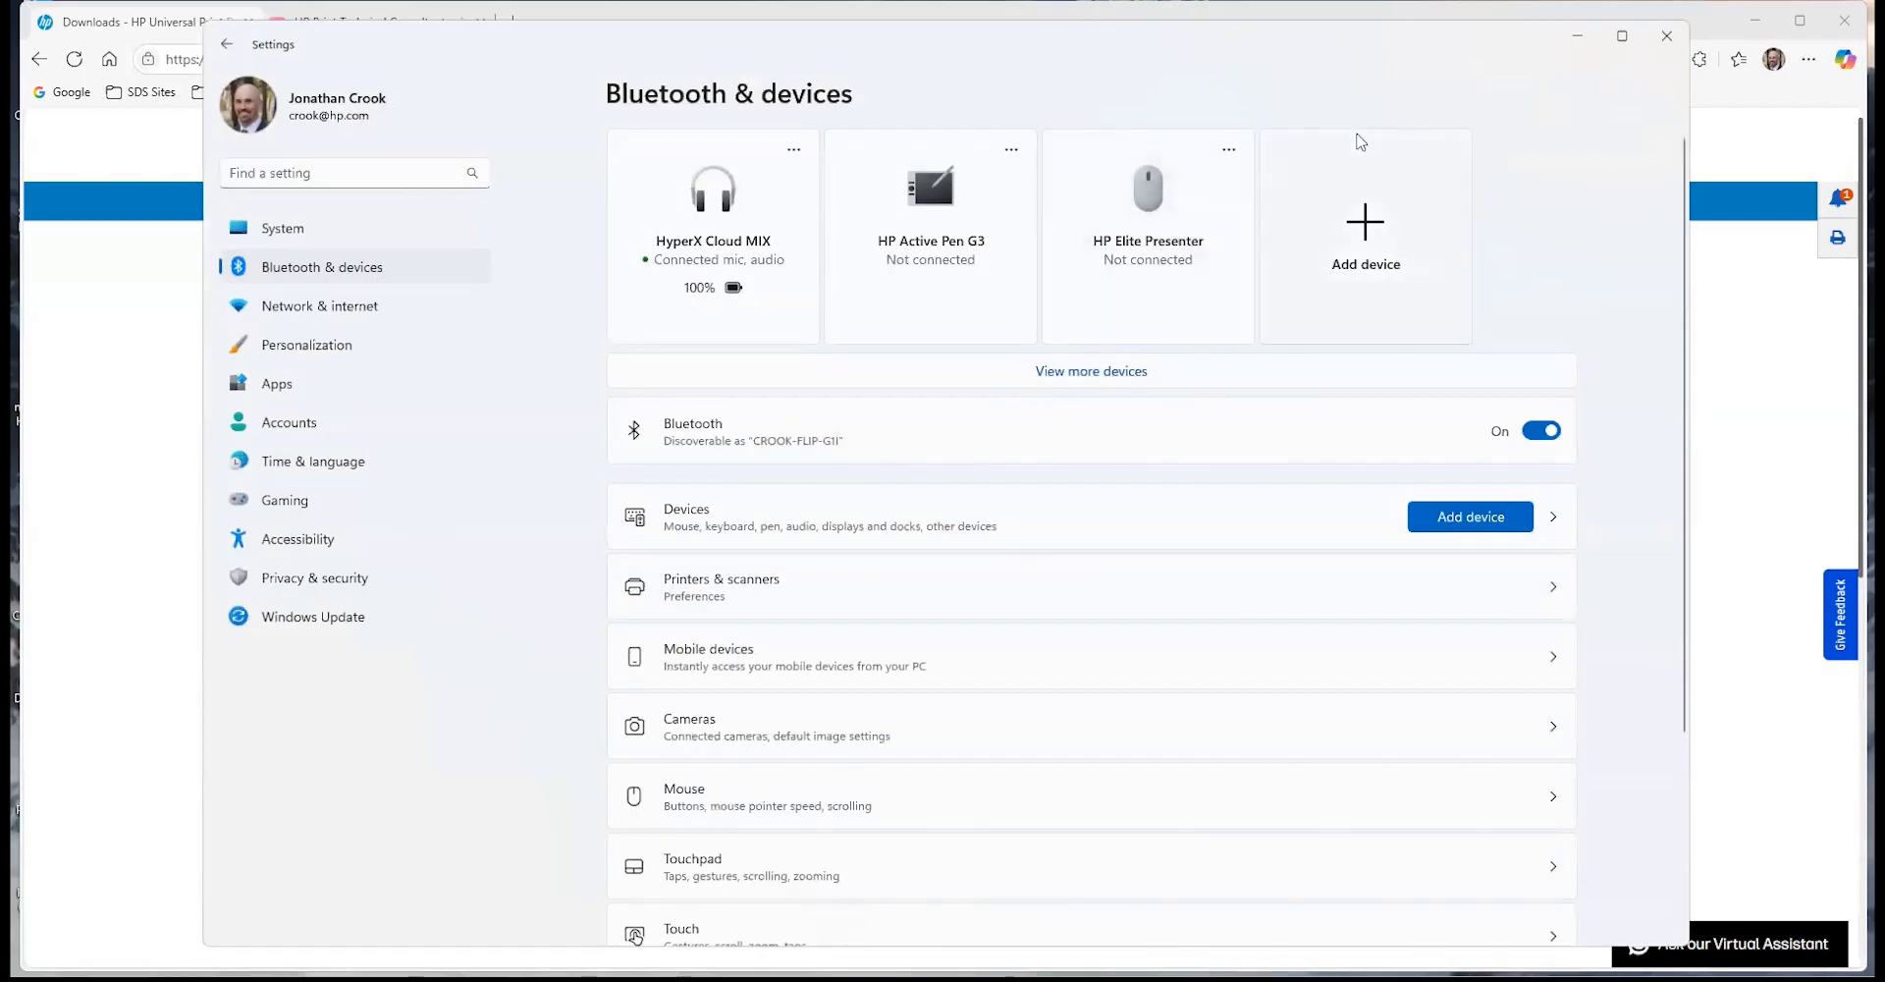
click(1000, 577)
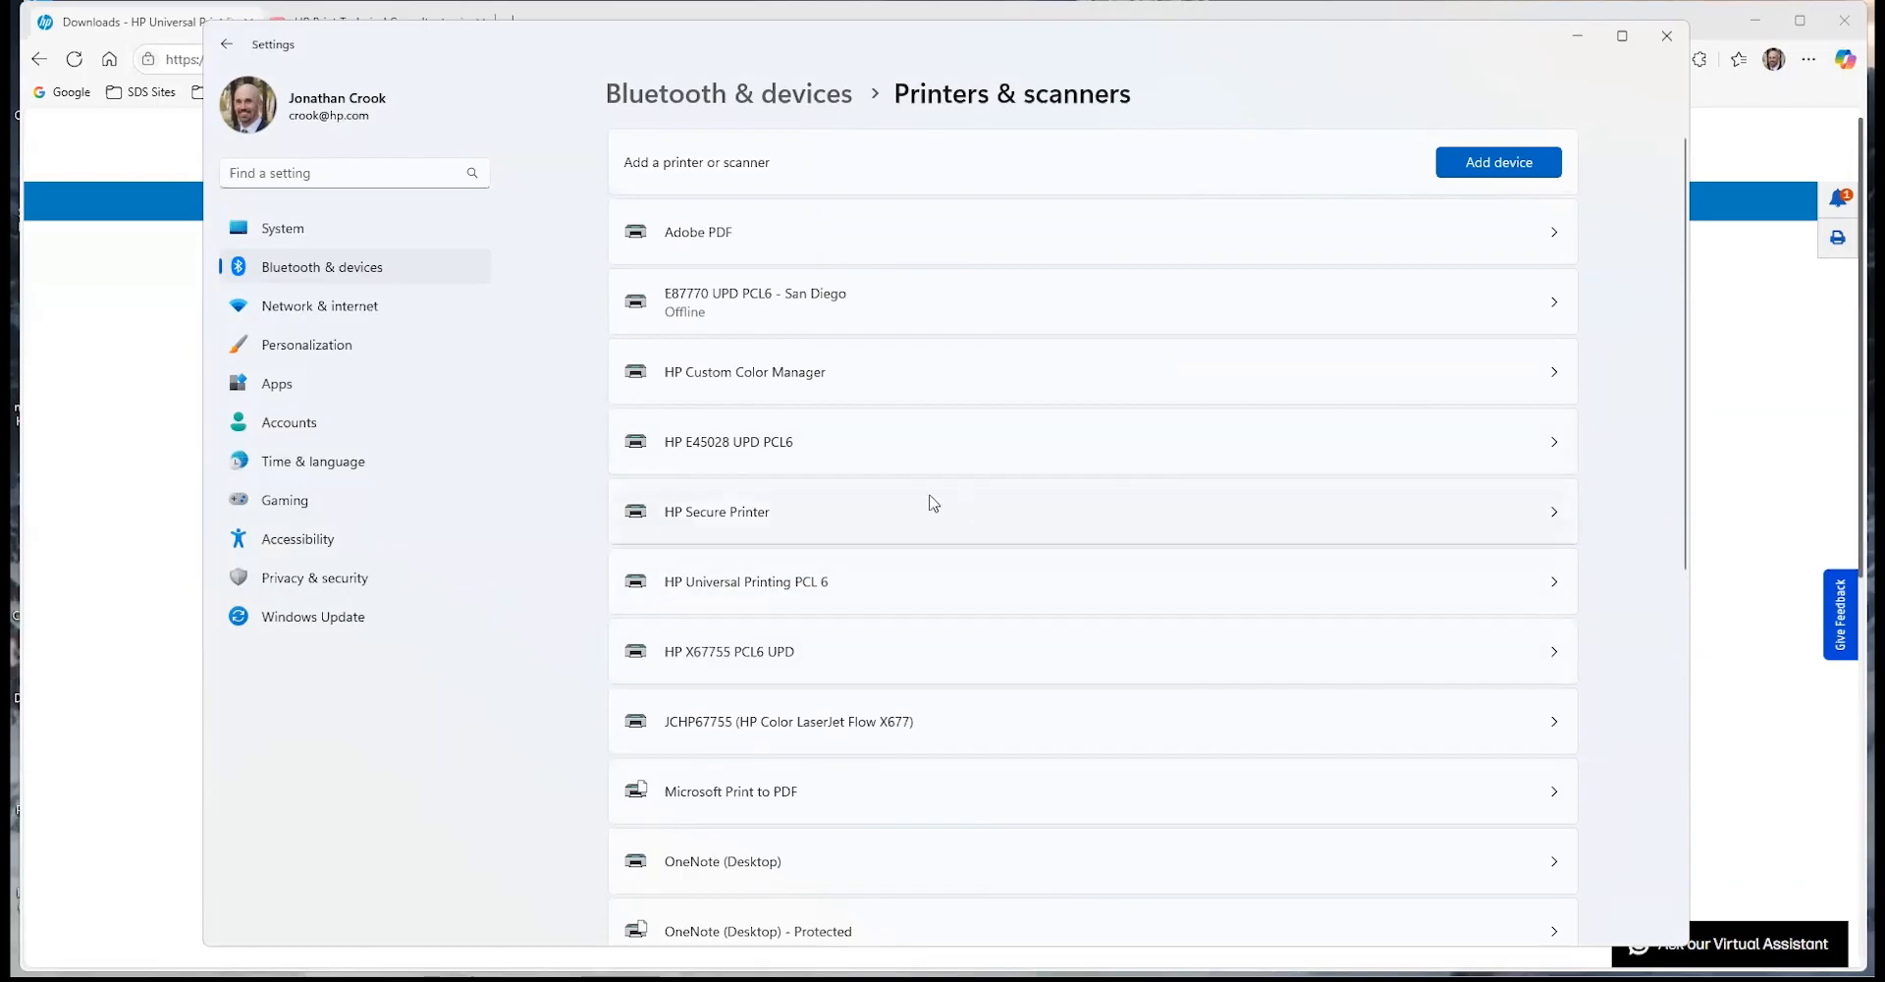
scroll(948, 645, down, 3)
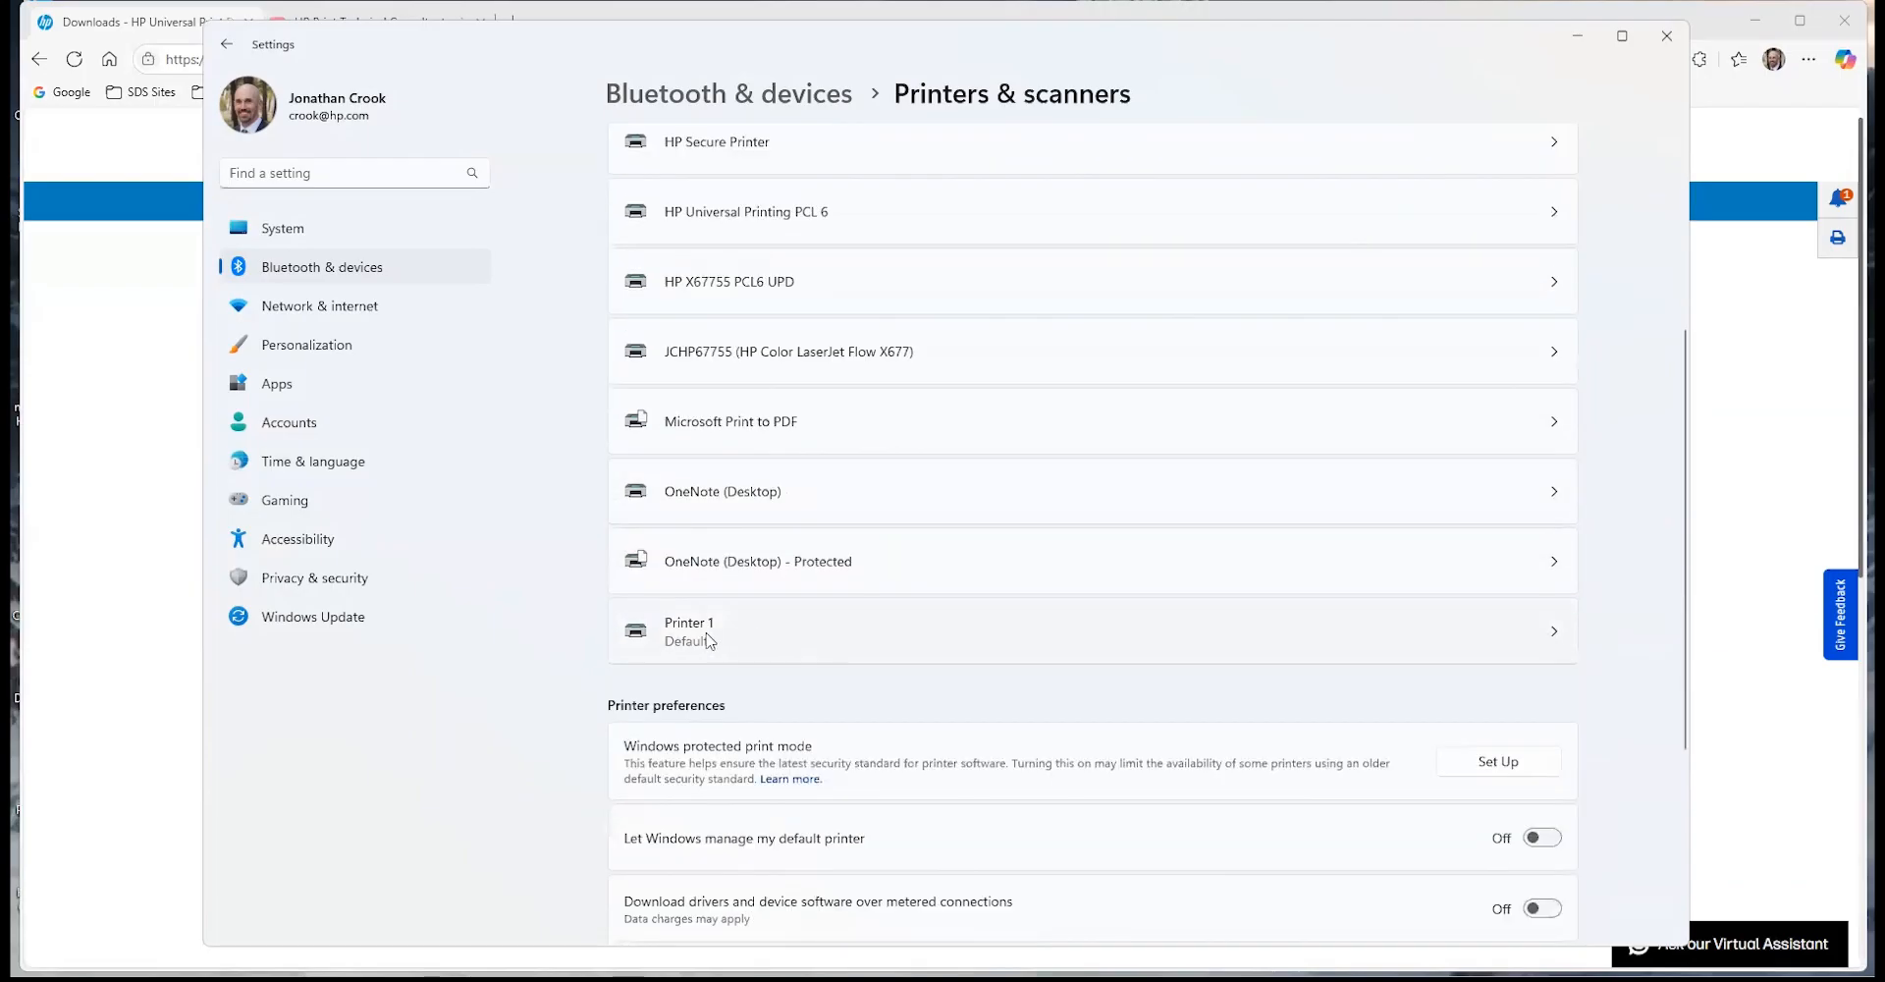
click(752, 633)
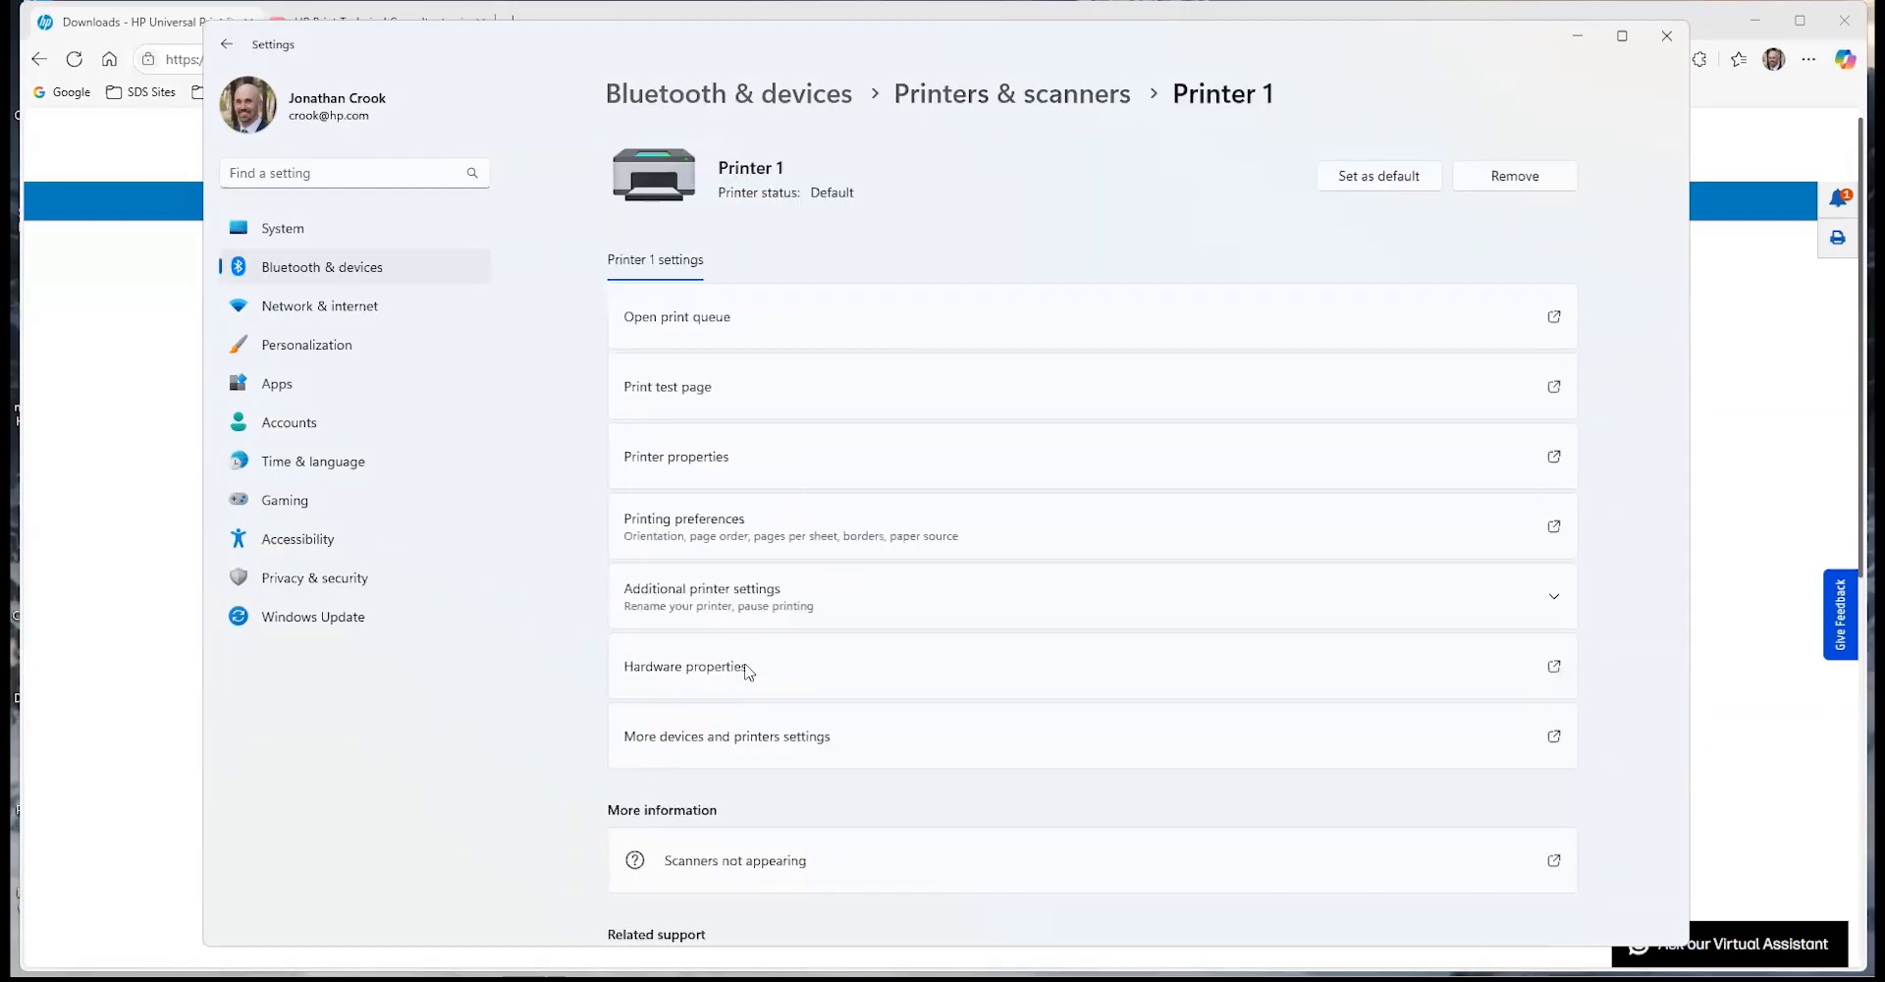
Inspect the Automatic Configuration options in Printer 1's device settings, then cancel the properties and return to the printer list.
click(762, 468)
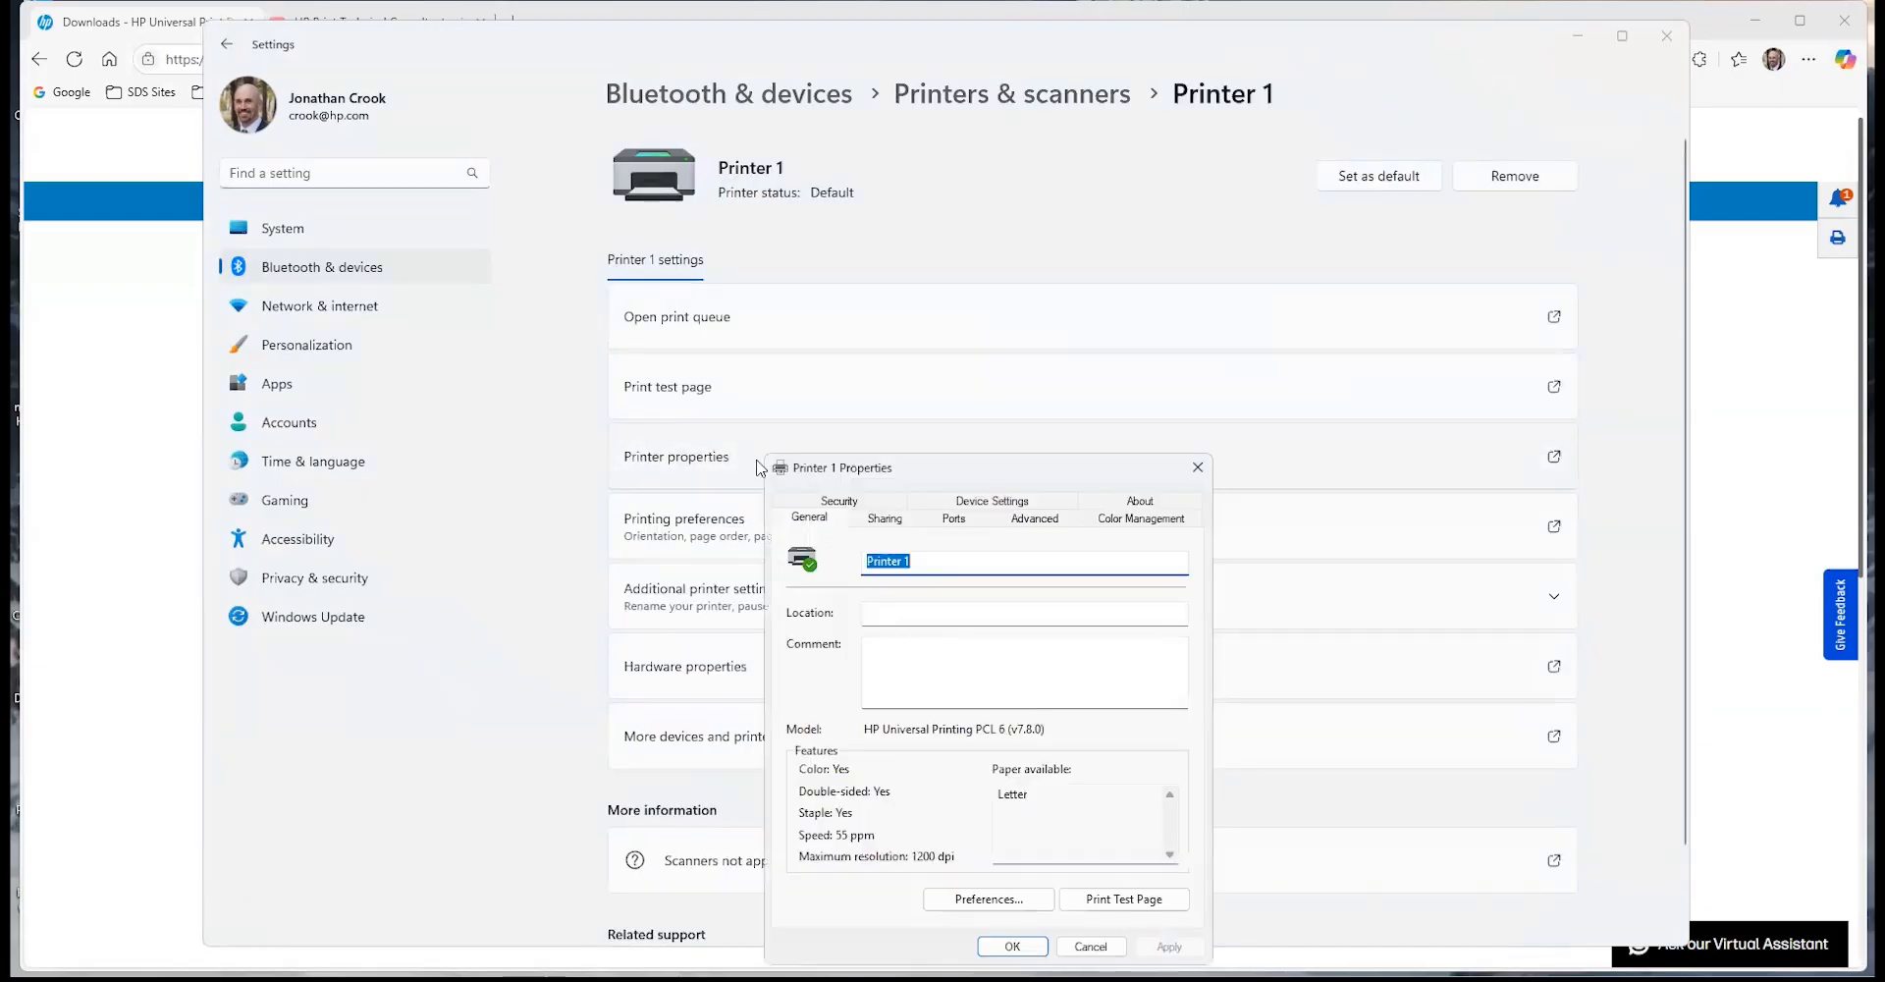
drag(919, 457, 840, 236)
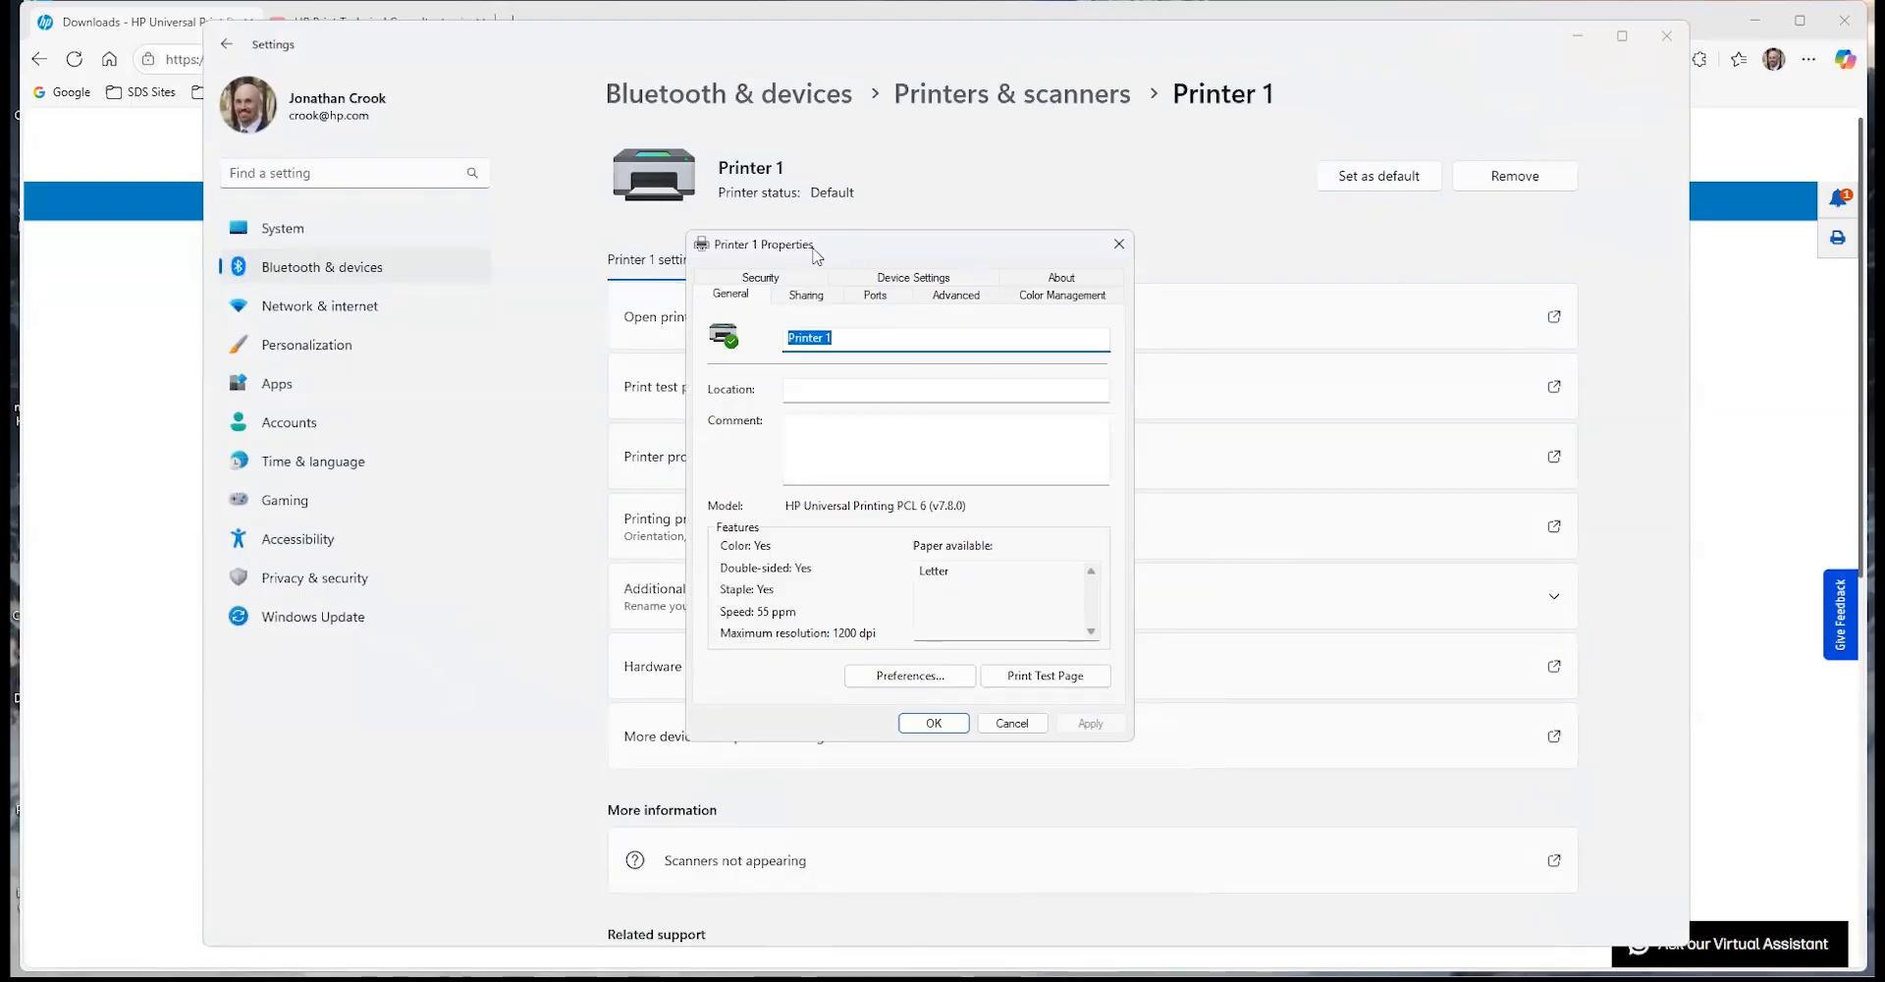
click(910, 284)
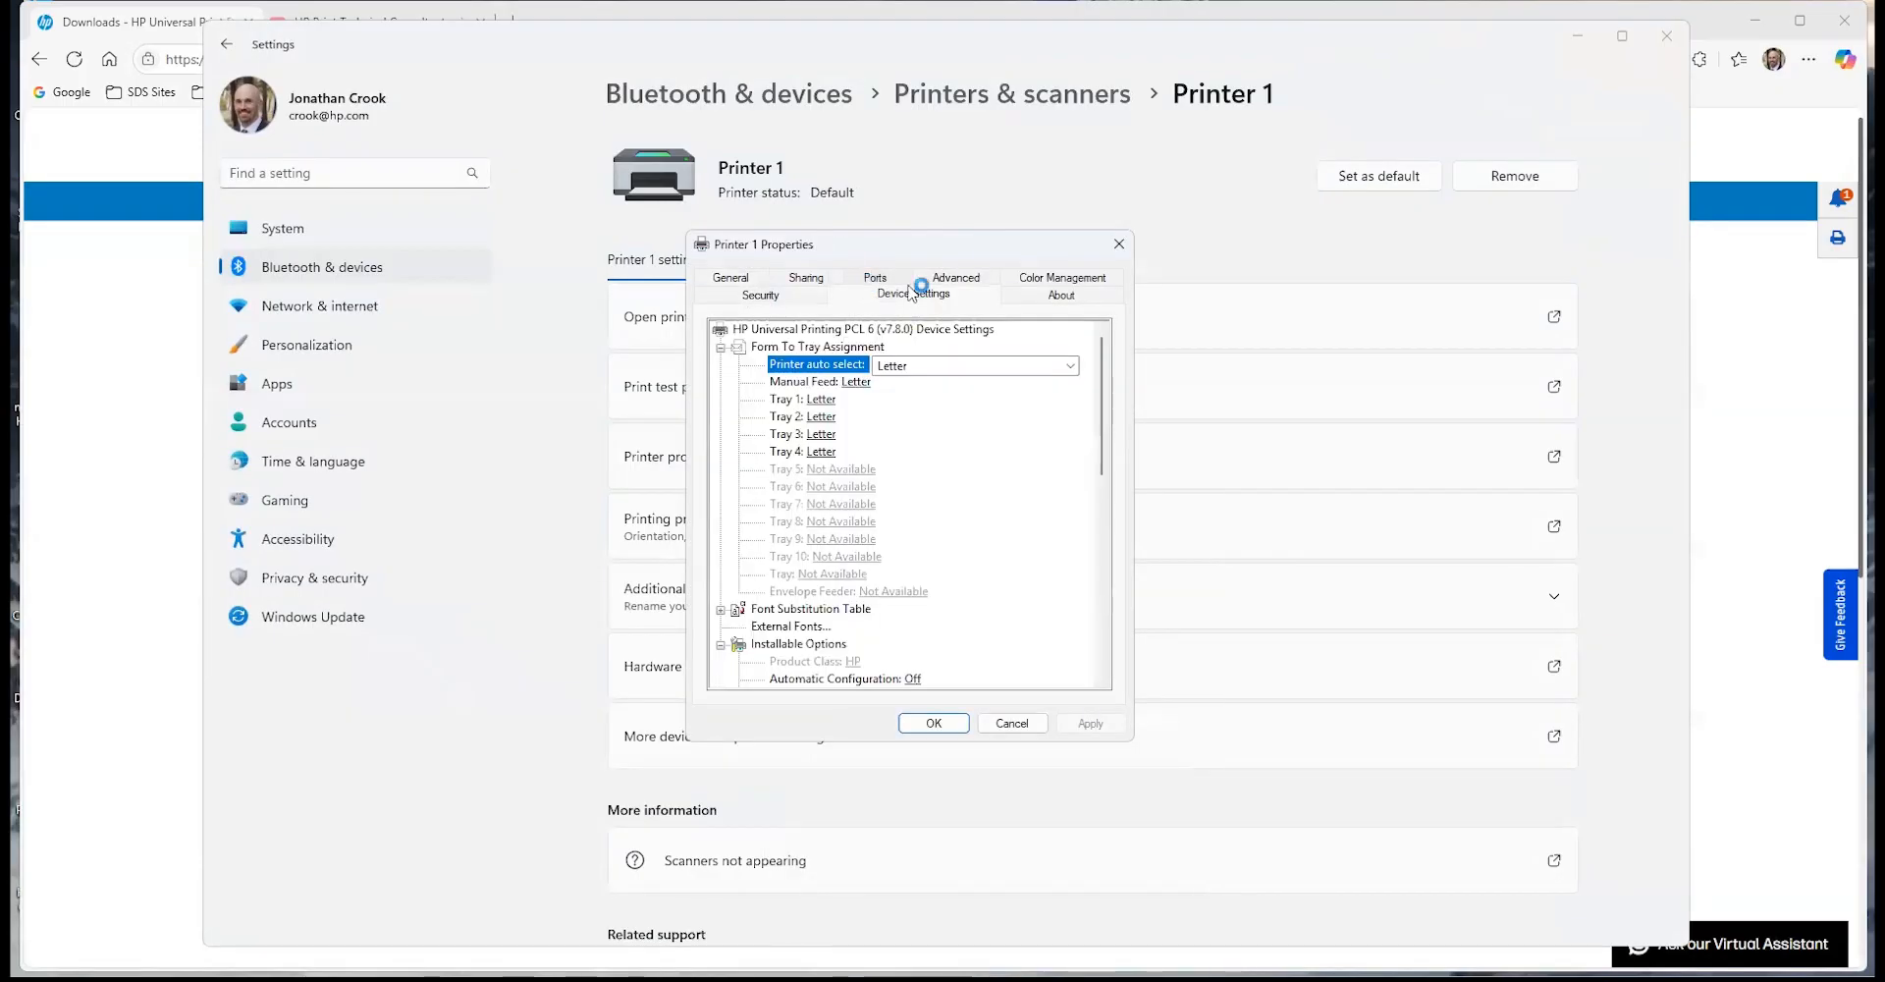
scroll(1021, 580, down, 2)
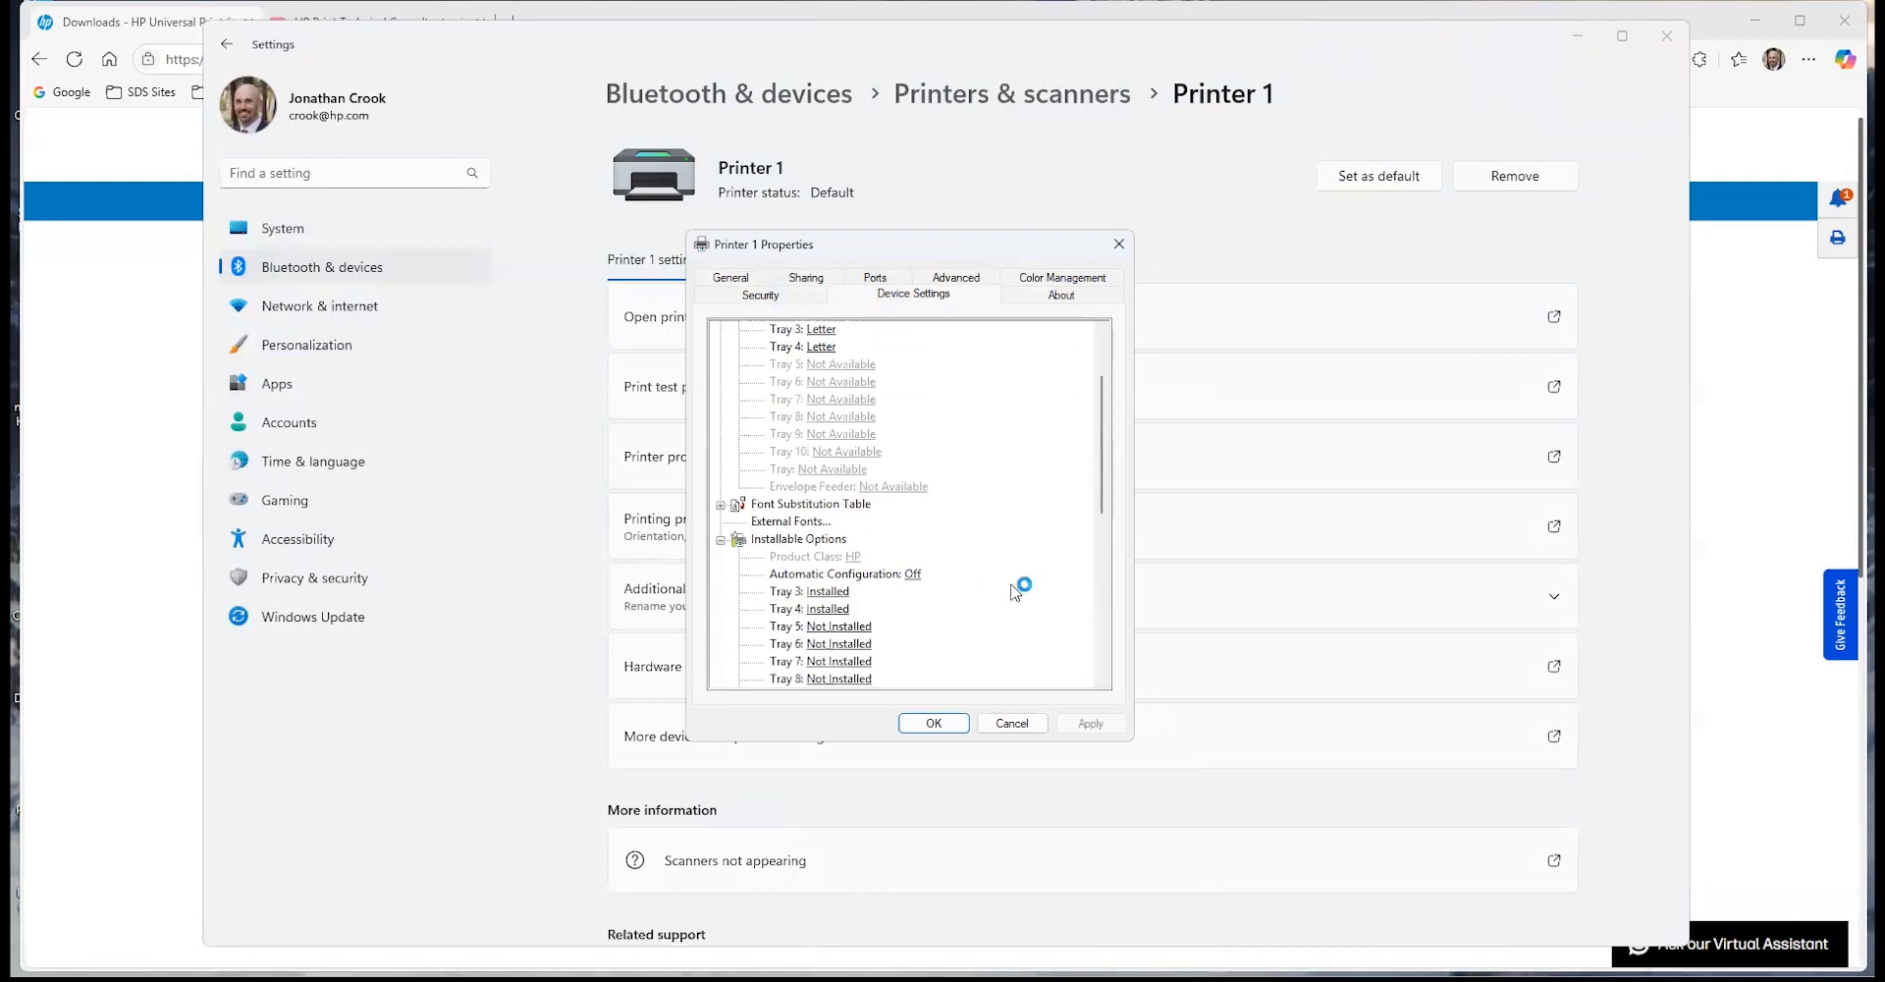
click(923, 575)
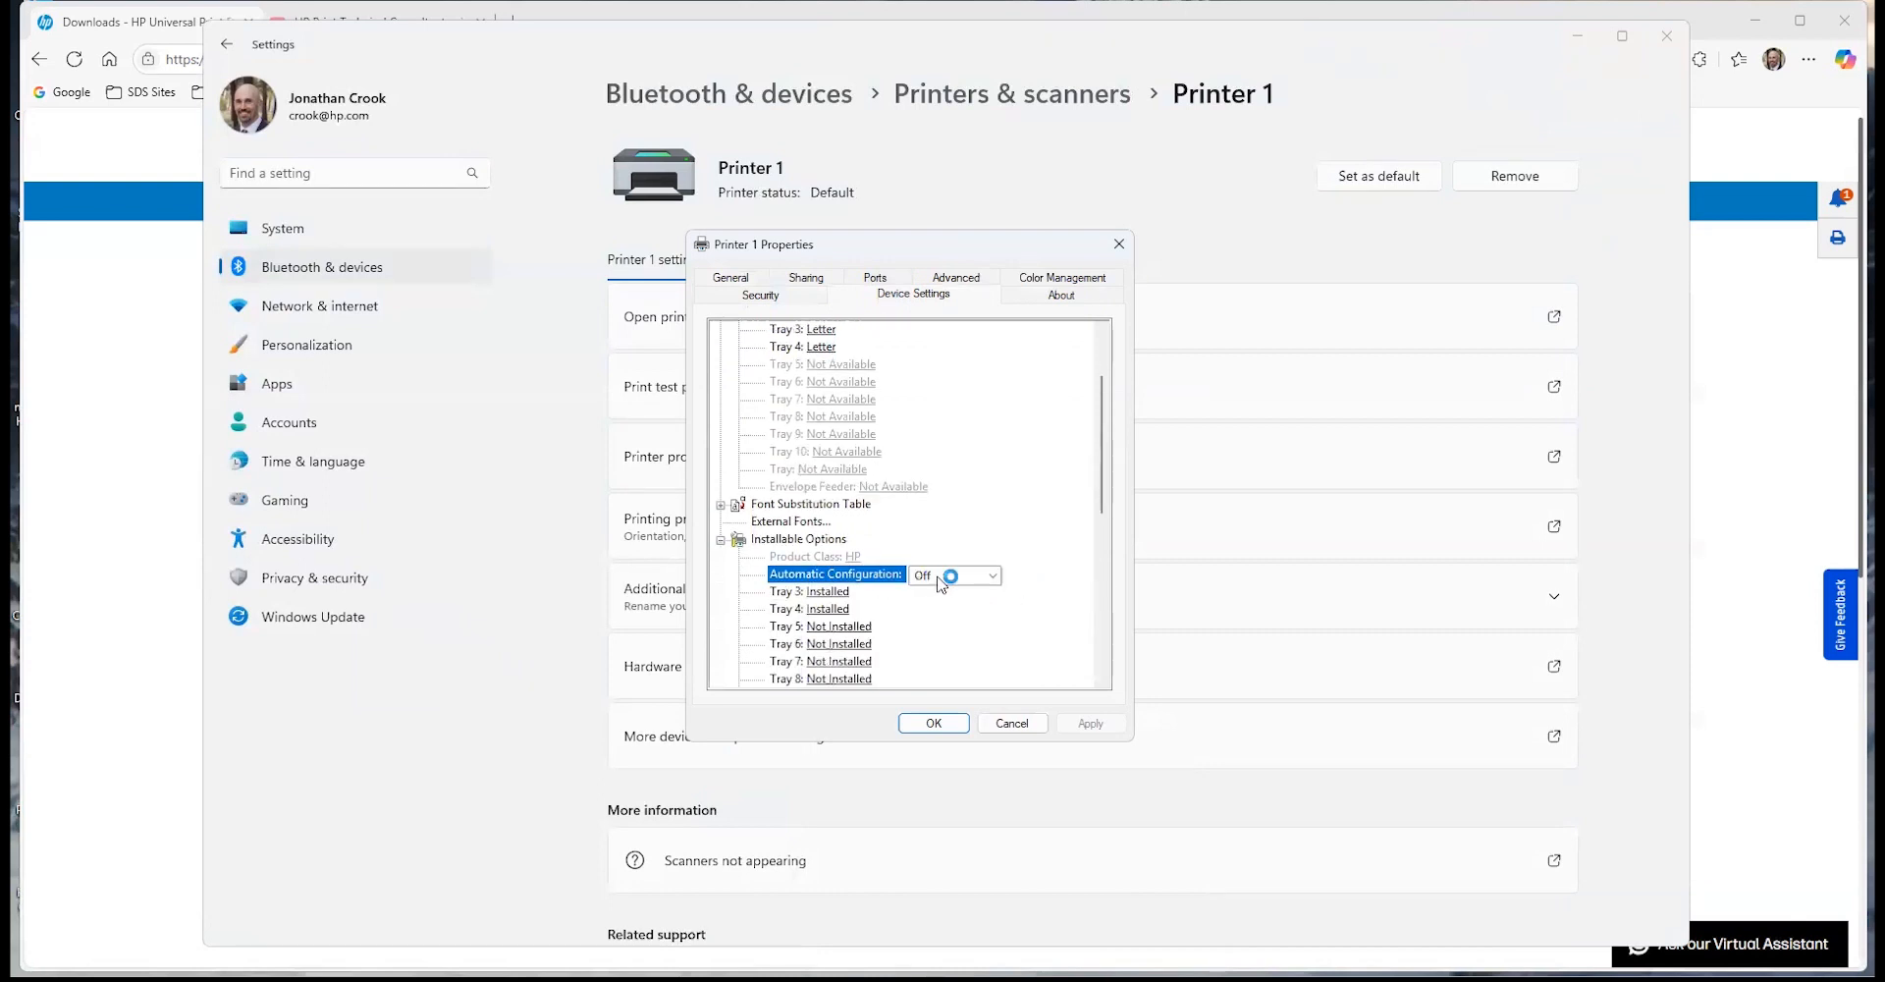
click(970, 576)
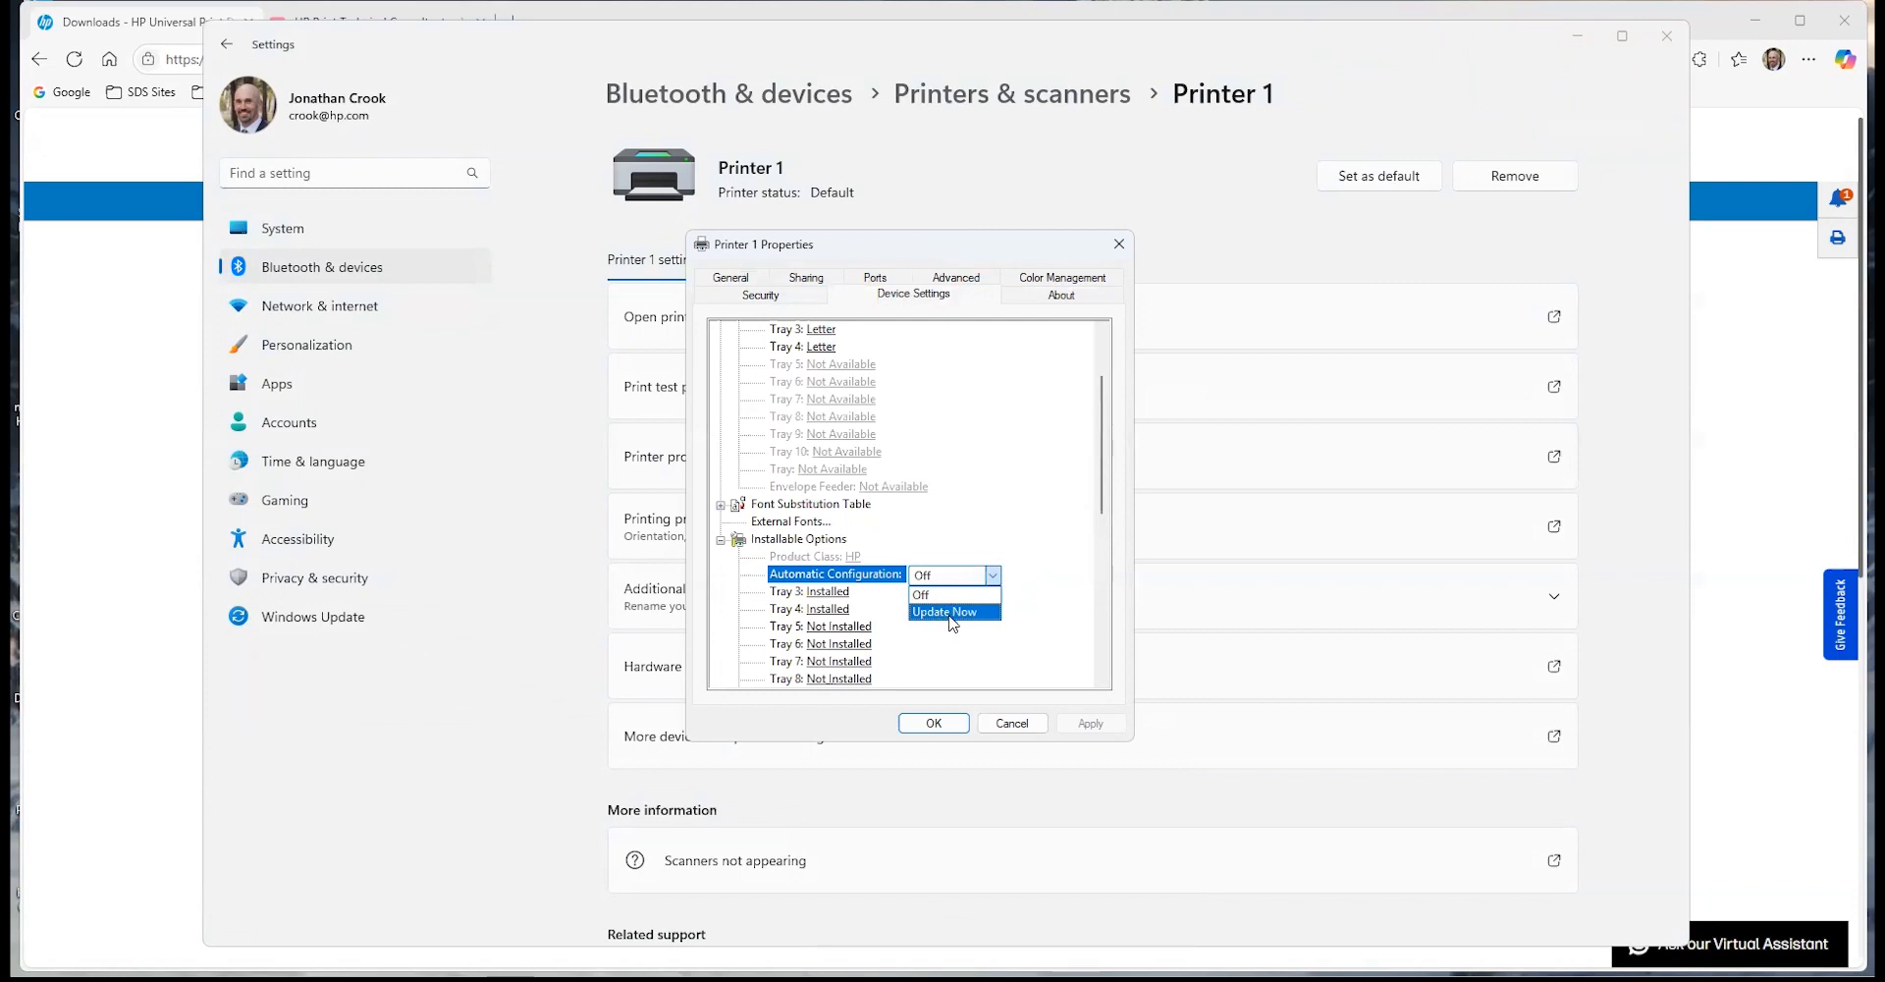
click(1015, 728)
click(1014, 729)
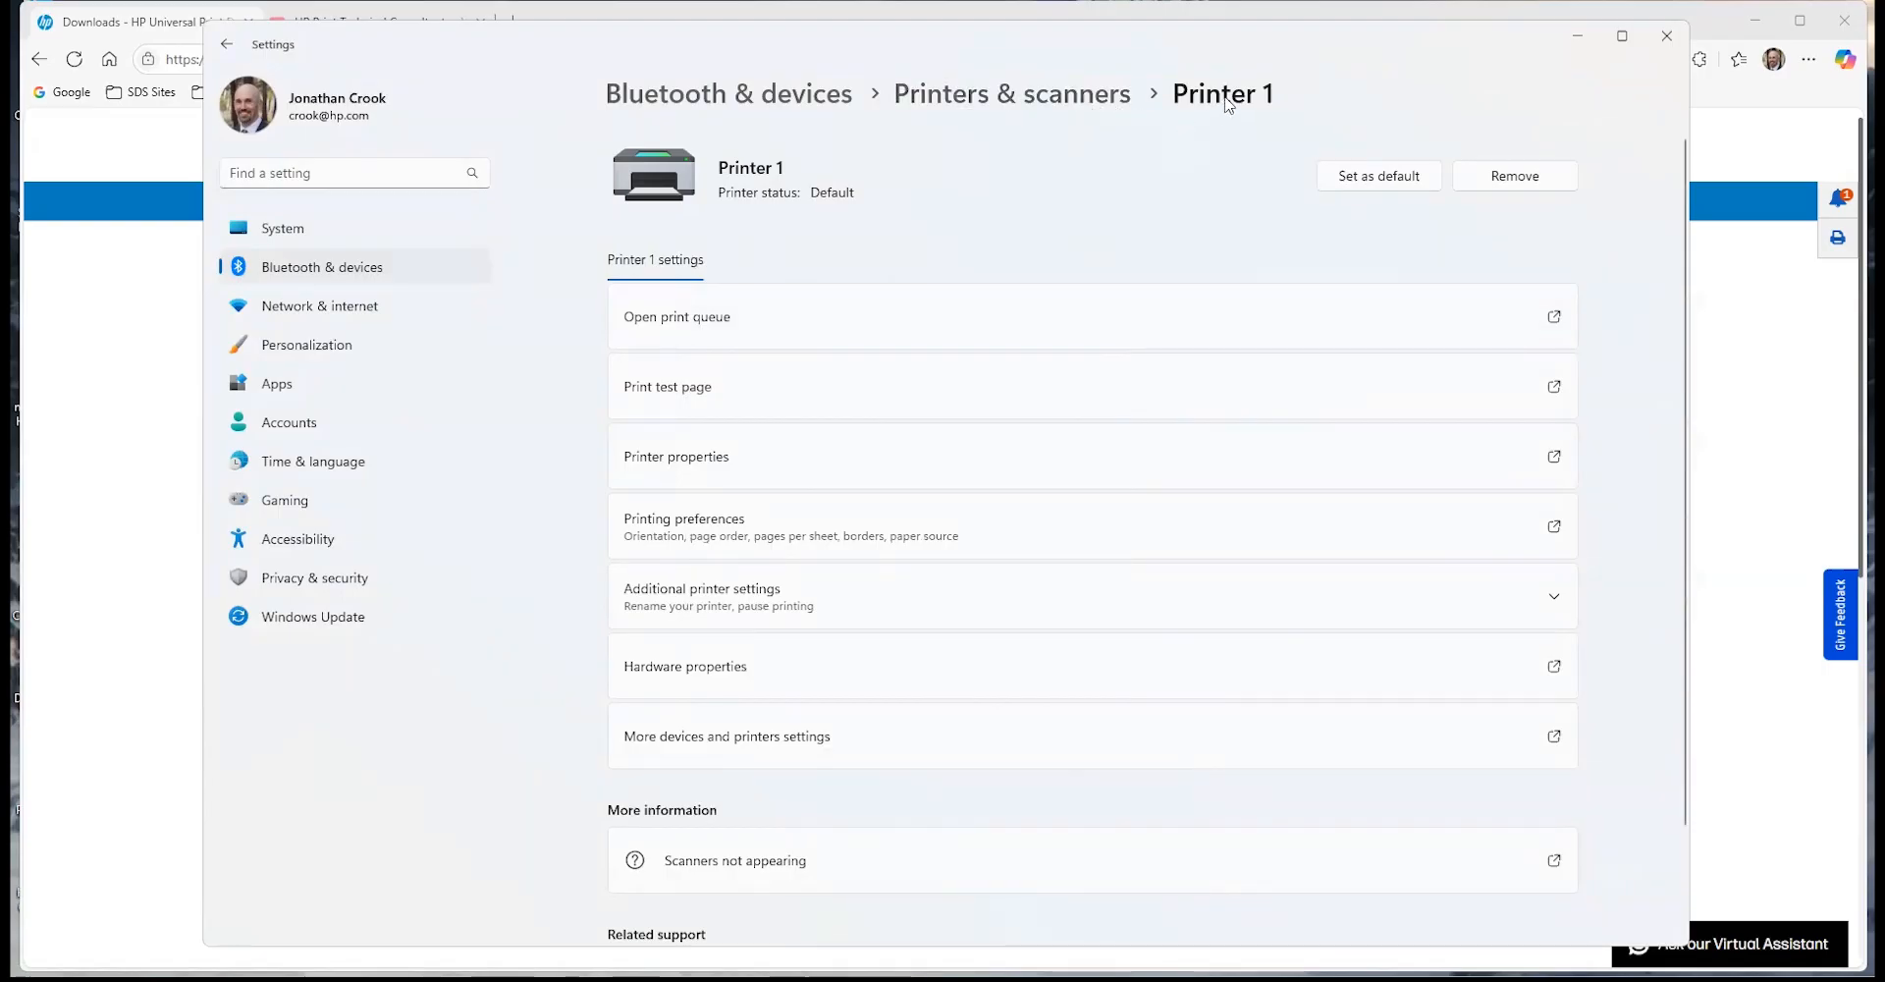
click(1039, 98)
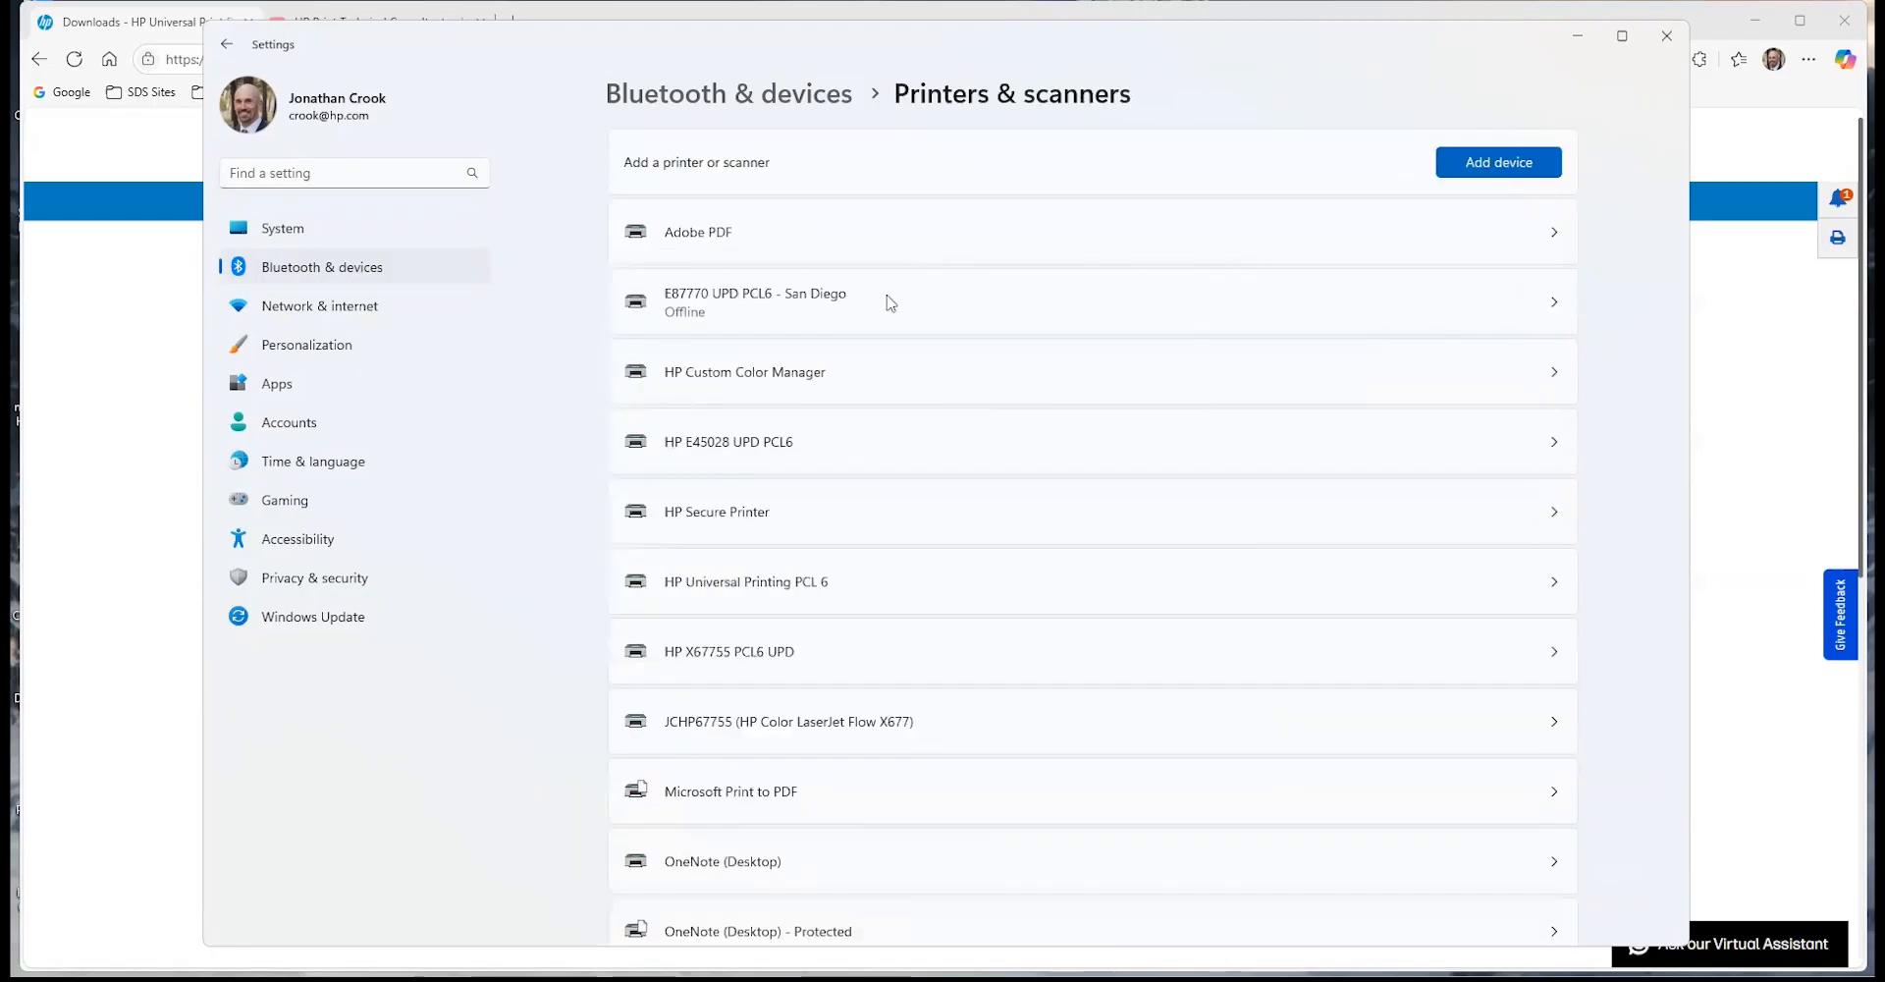